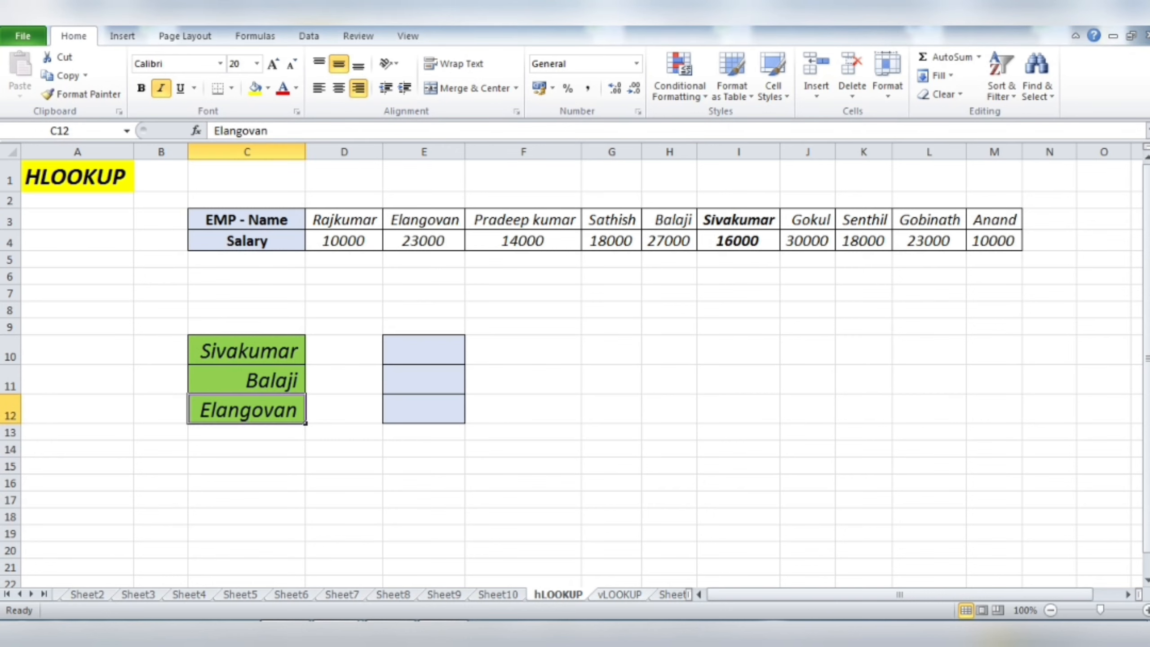
Compare the horizontal employee salary table C3:M4 on the hLOOKUP sheet with the column-based table on the vLOOKUP sheet.
key("ctrl+Page_Down")
key("ctrl+Page_Up")
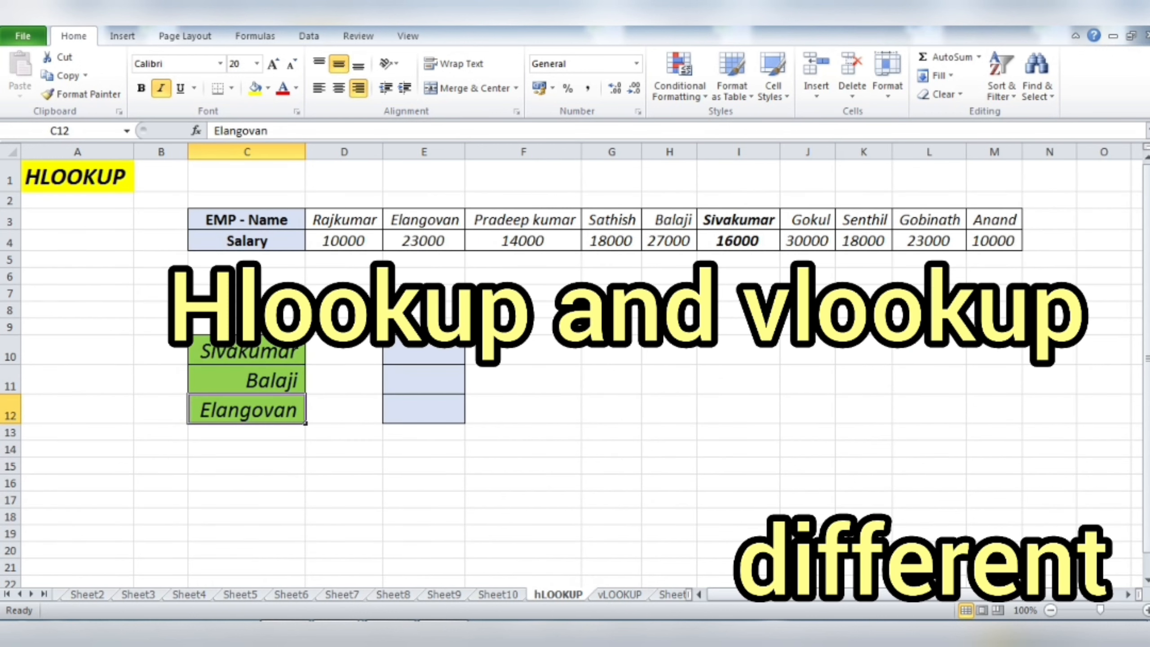
left_click(246, 219)
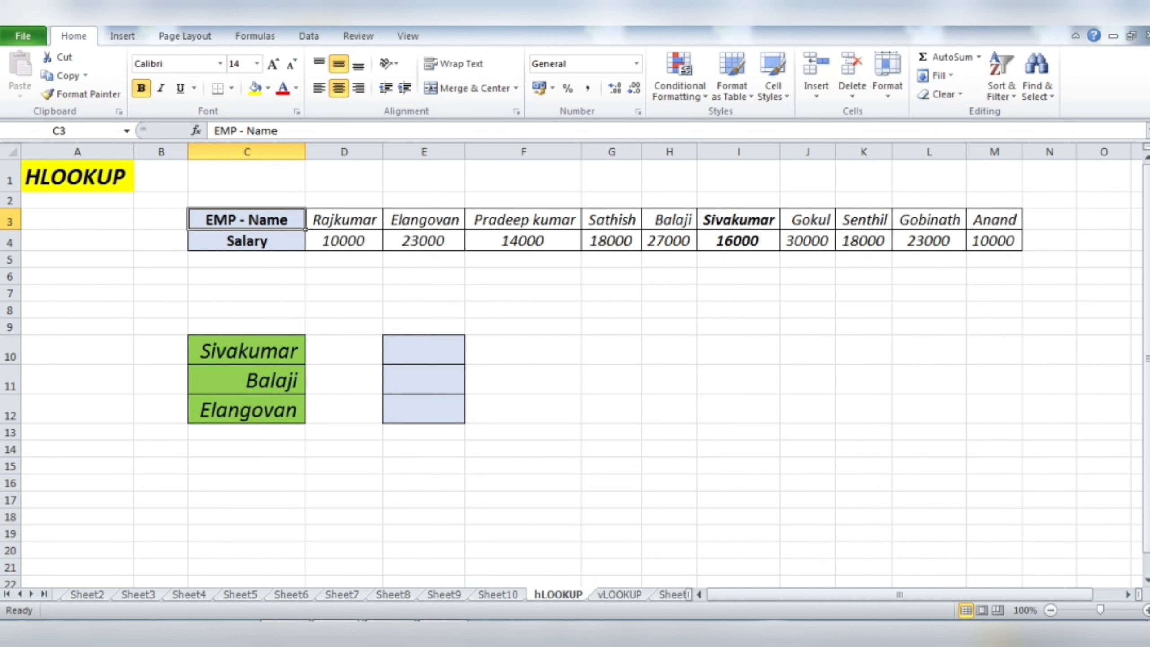
left_click_drag(246, 219, 994, 240)
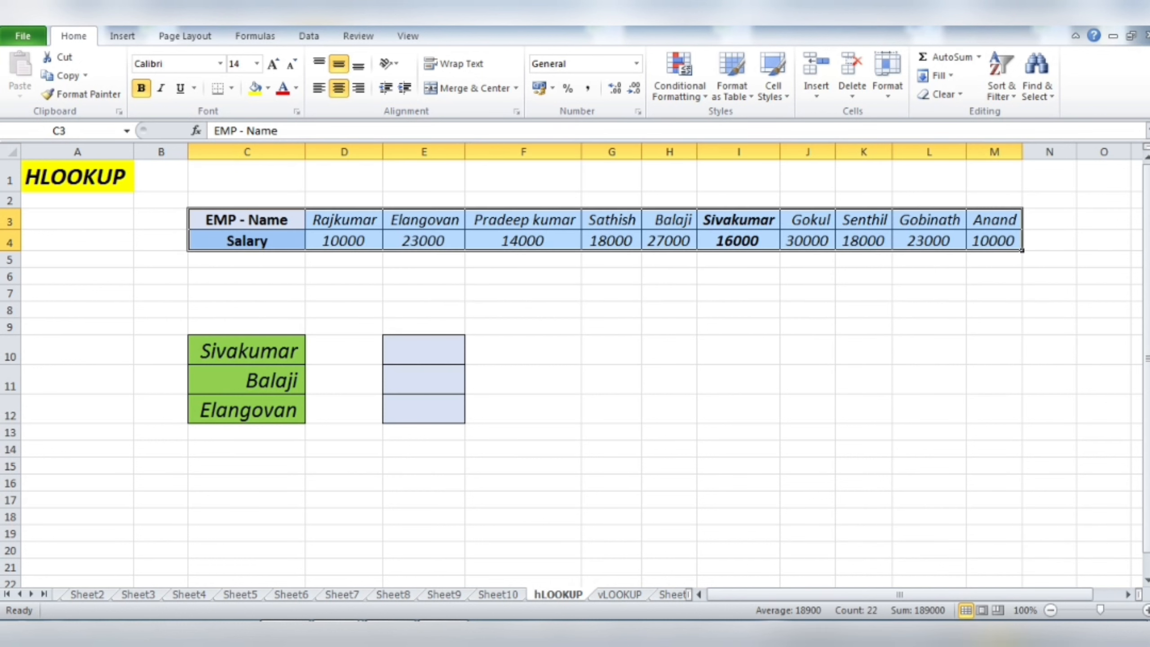
left_click(423, 349)
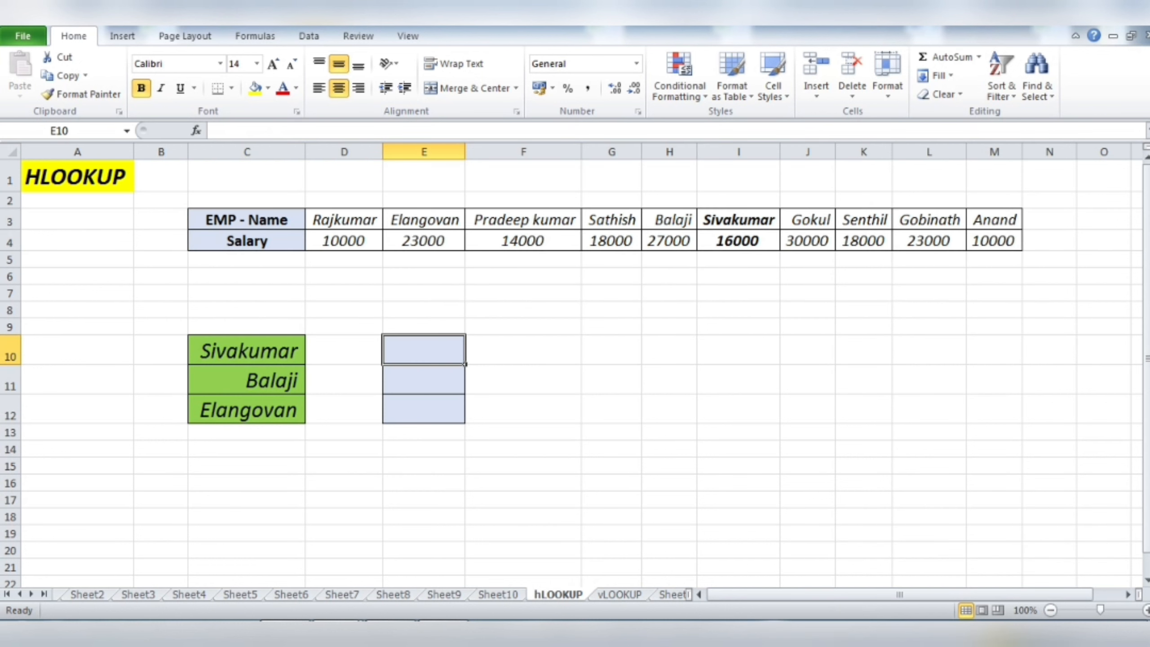
left_click(619, 594)
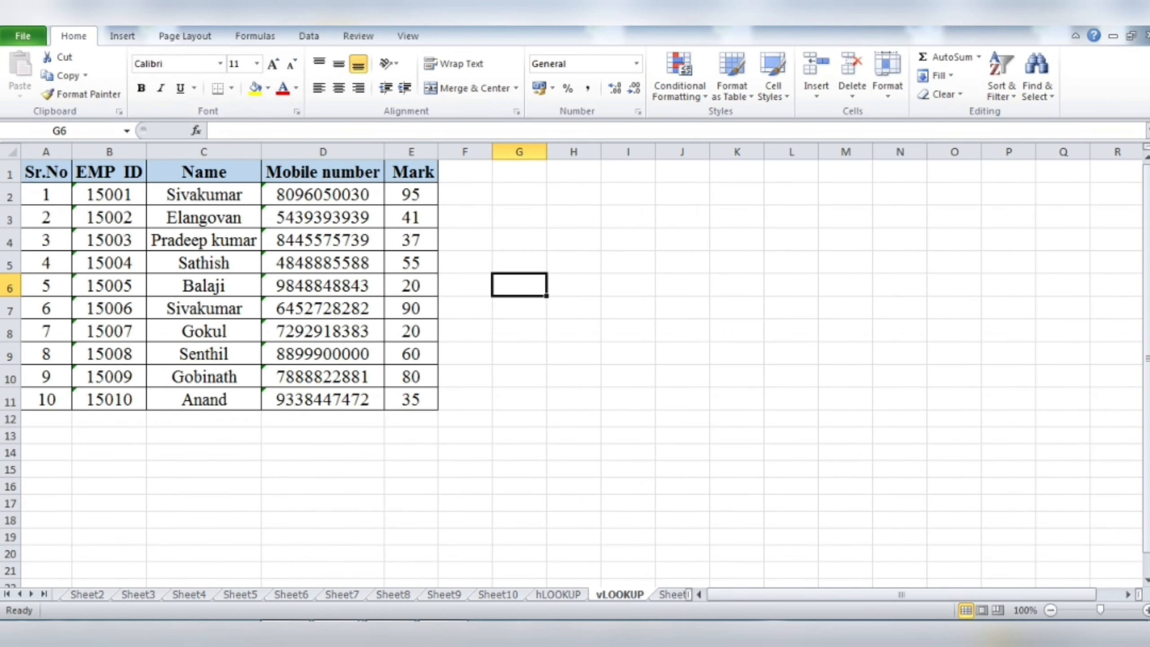
left_click(204, 152)
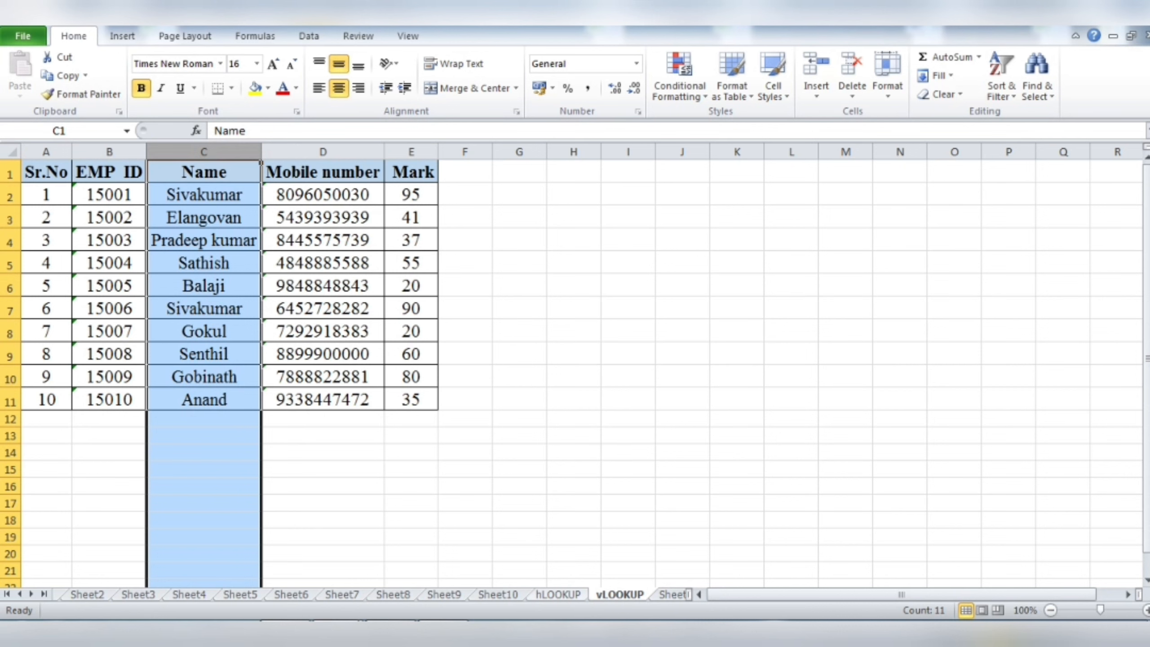
key("ctrl+Page_Up")
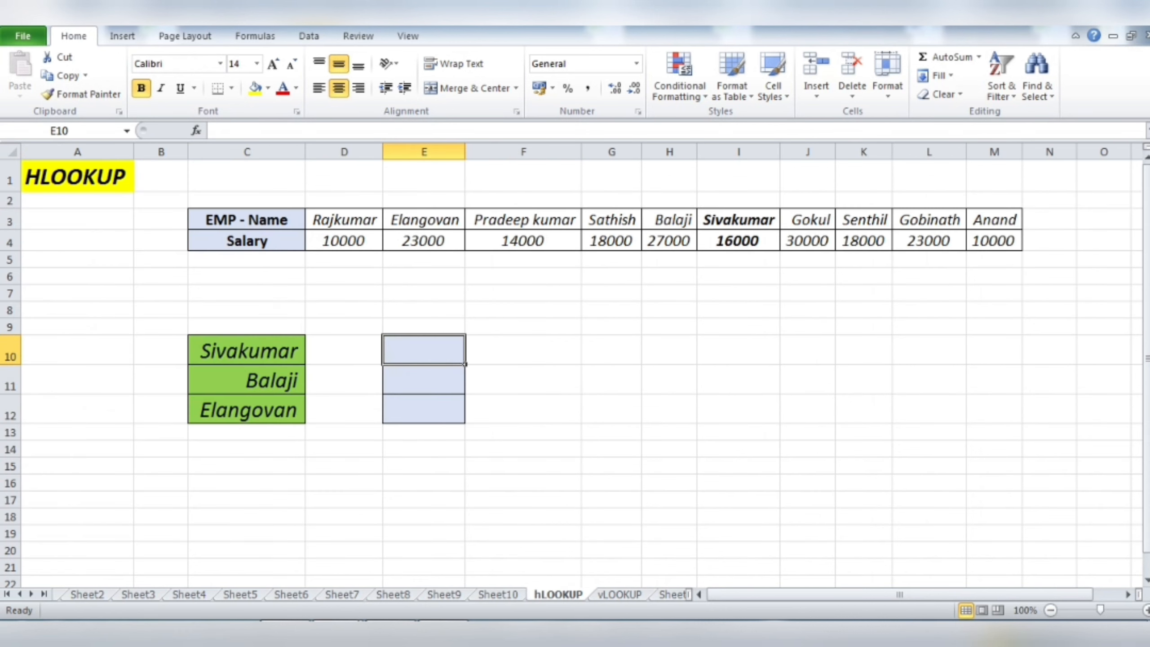
left_click(247, 220)
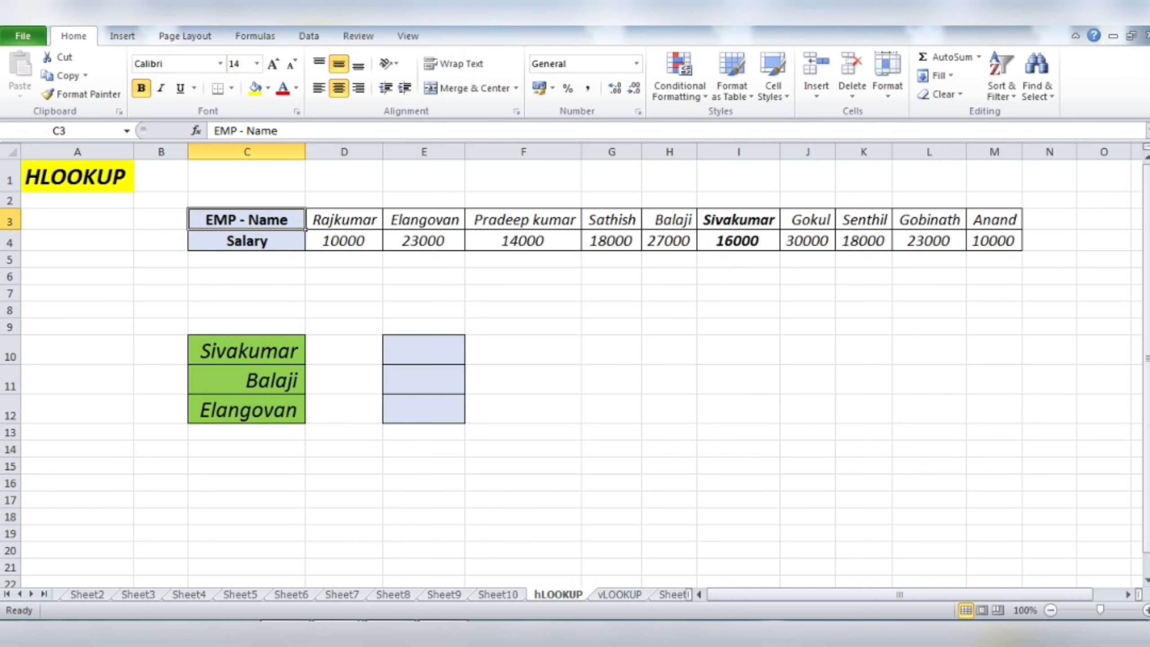
Remove the bold formatting from the employee name and salary in cells I3:I4.
left_click(779, 229)
left_click_drag(779, 229, 779, 250)
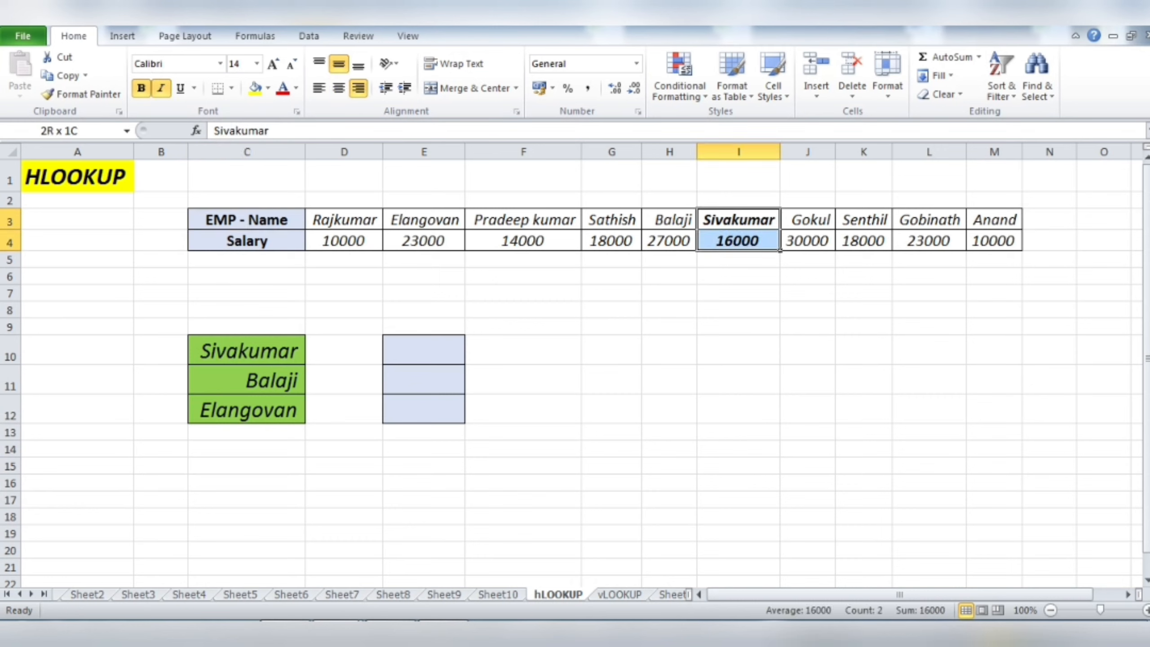
key("ctrl+b")
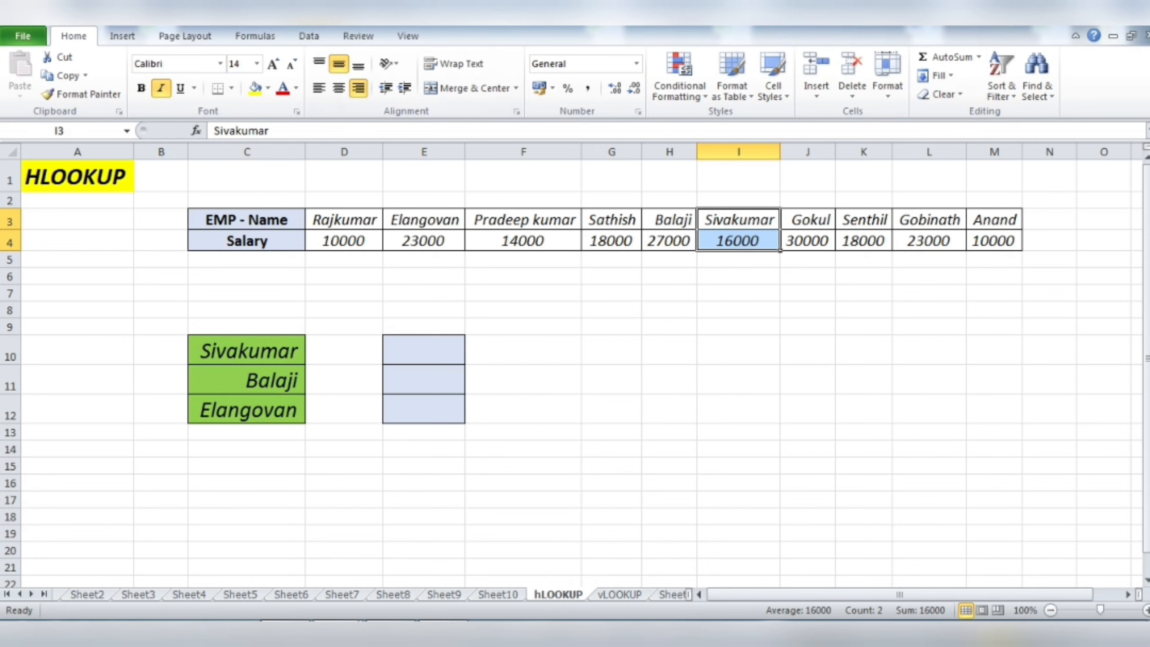
Enter the formula =HLOOKUP(C10,C3:M4,2,0) in cell E10 to look up the salary for the first listed employee.
left_click(304, 227)
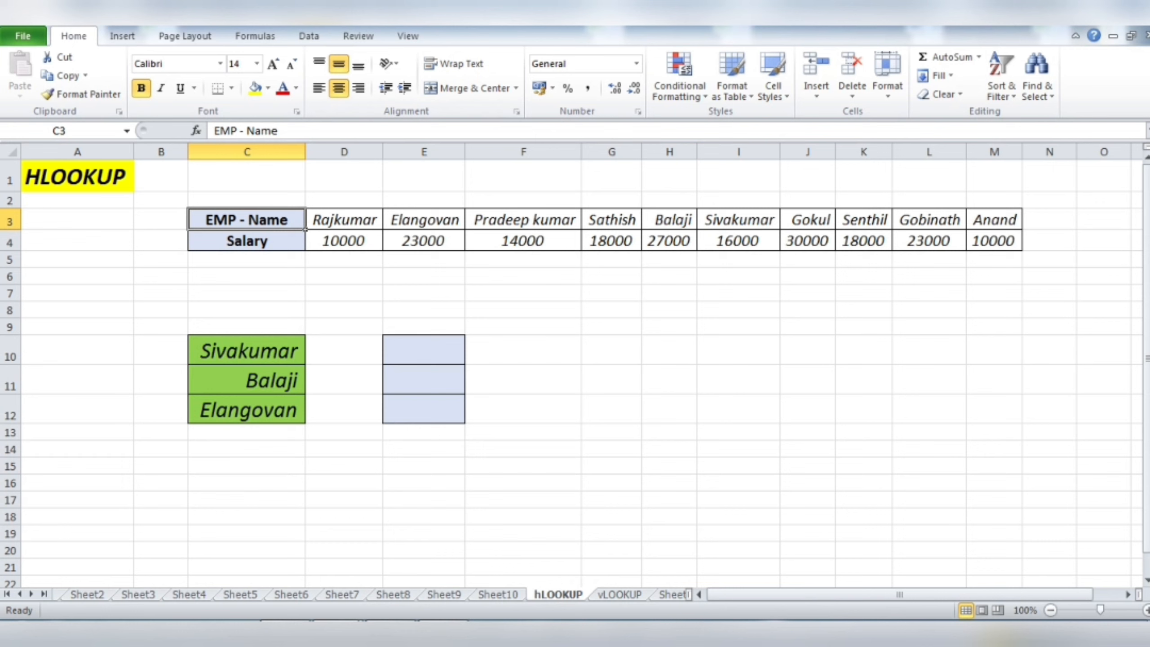
left_click(304, 362)
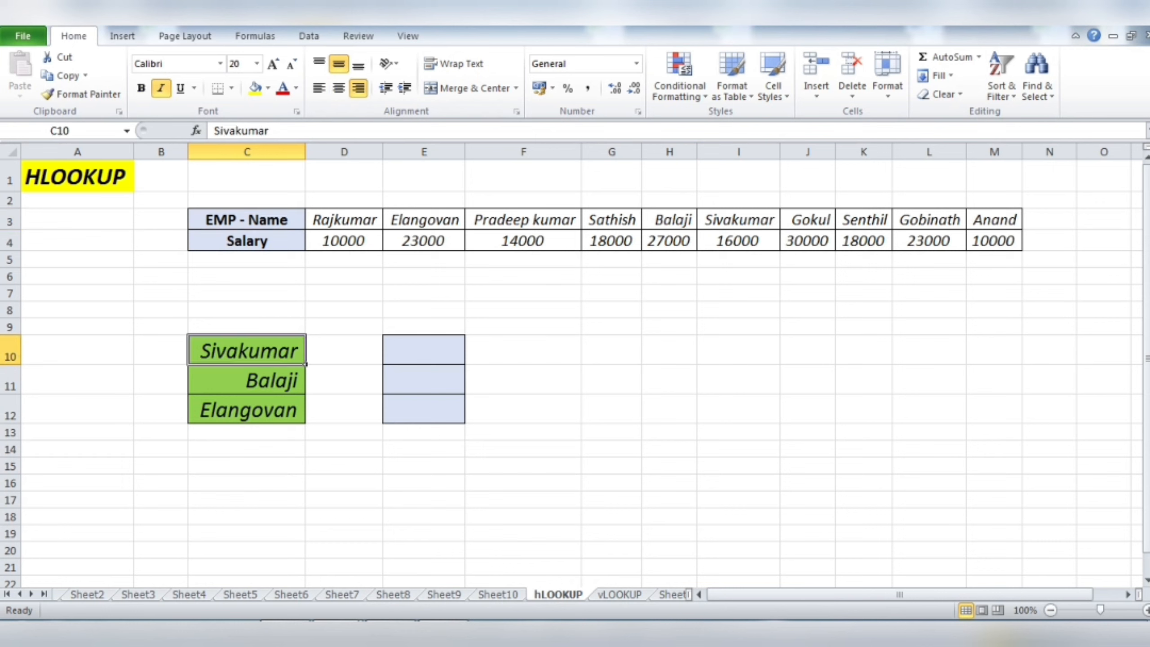
left_click(424, 349)
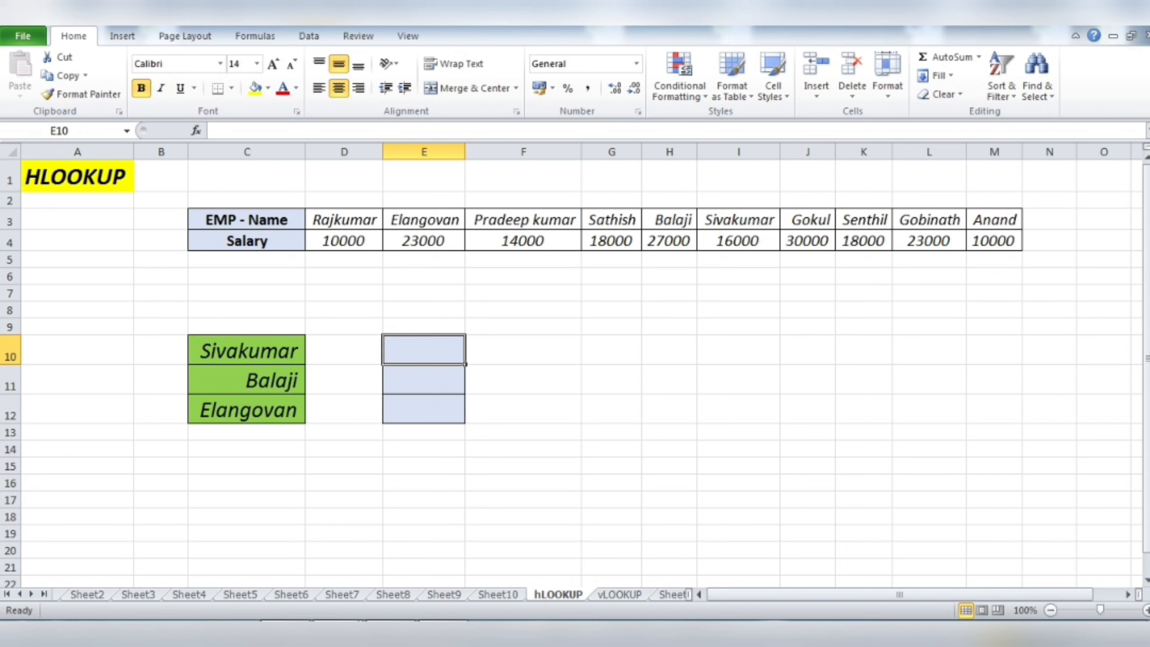
type("=")
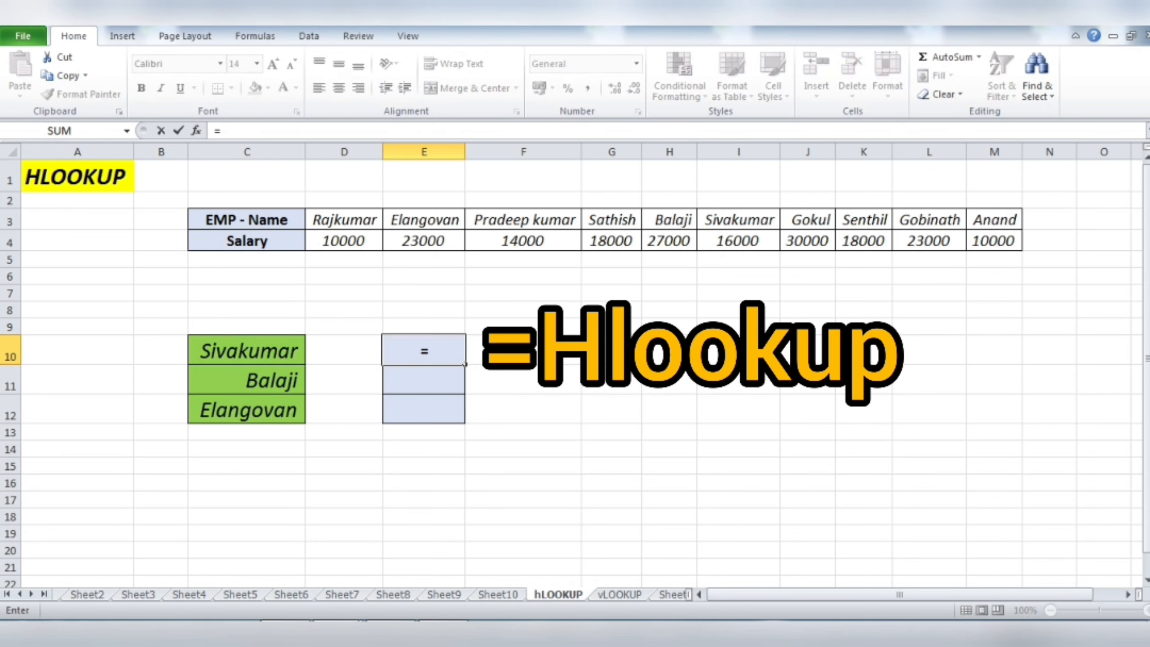
type("hloo")
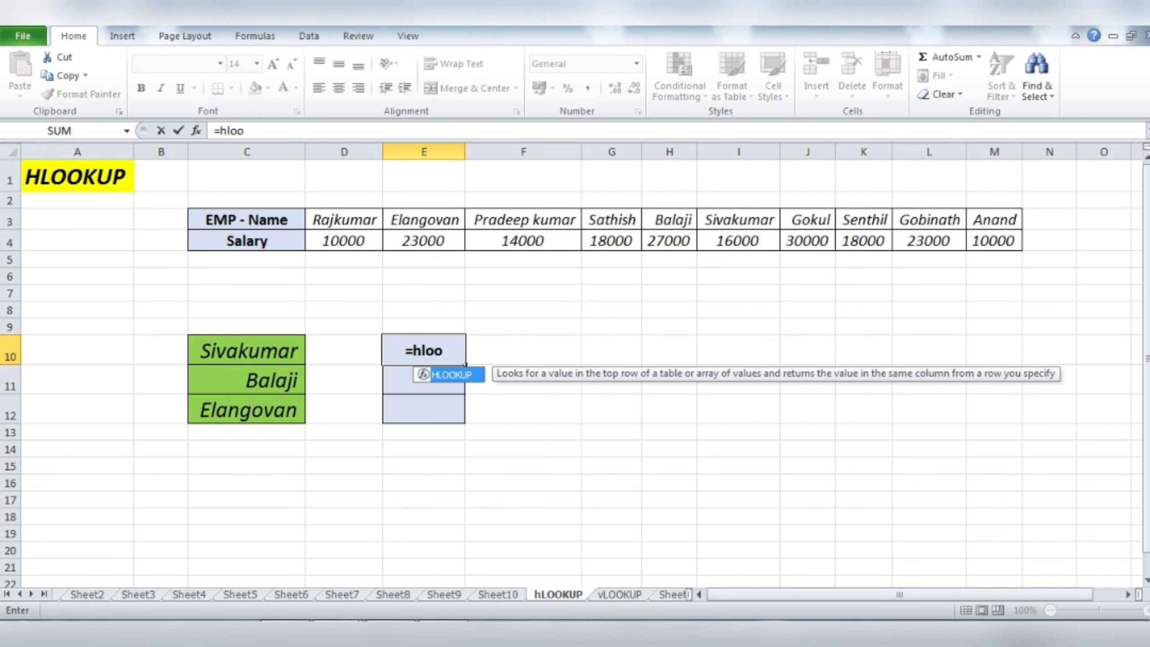
key("Tab")
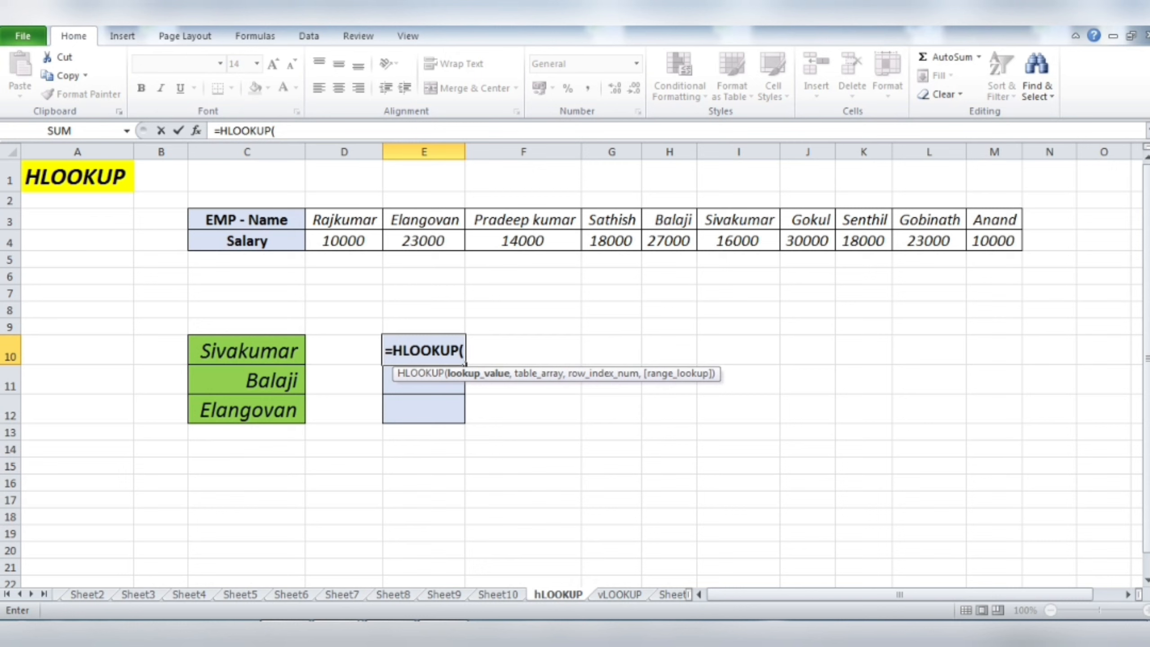
type("C10,")
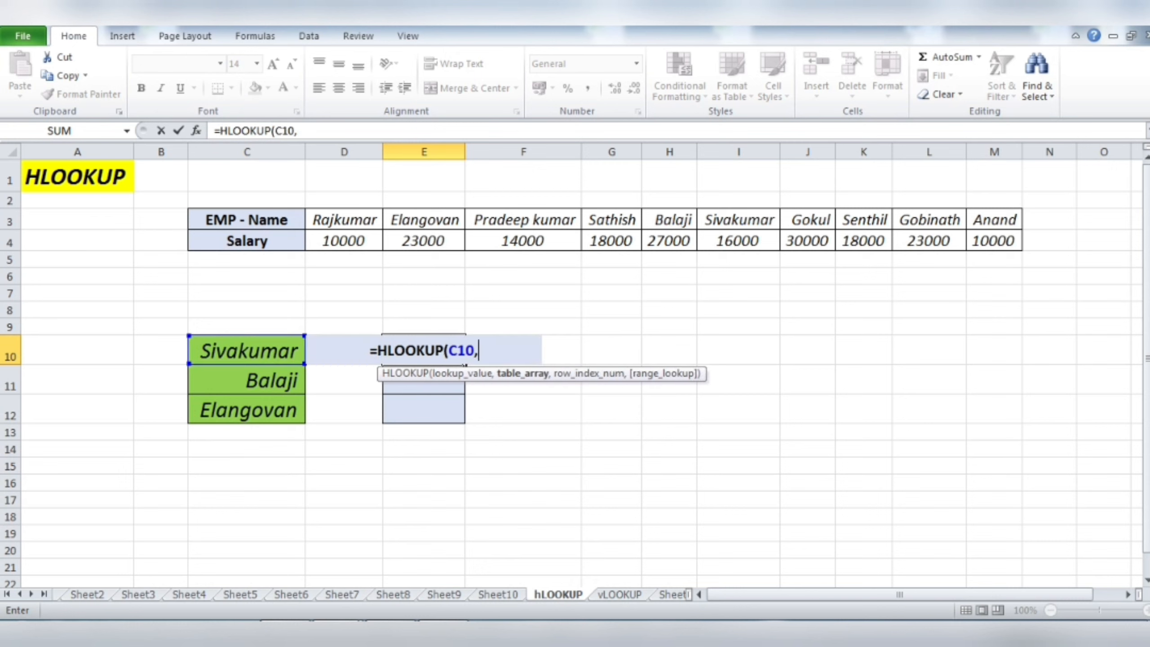
left_click(246, 220)
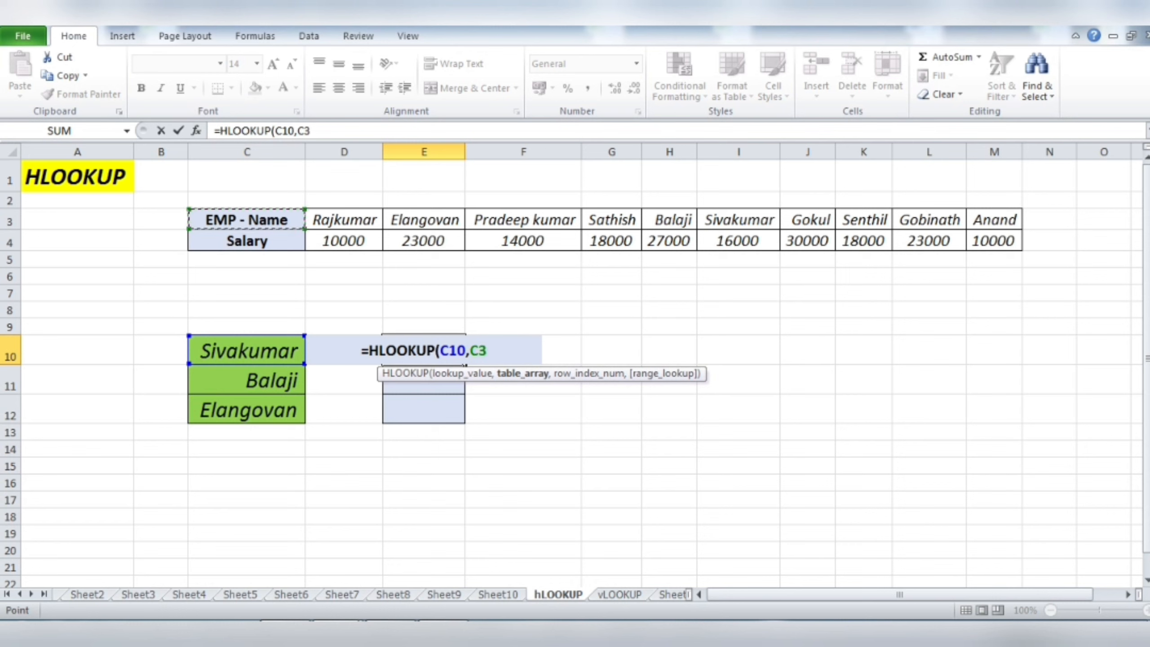
left_click_drag(247, 220, 1009, 244)
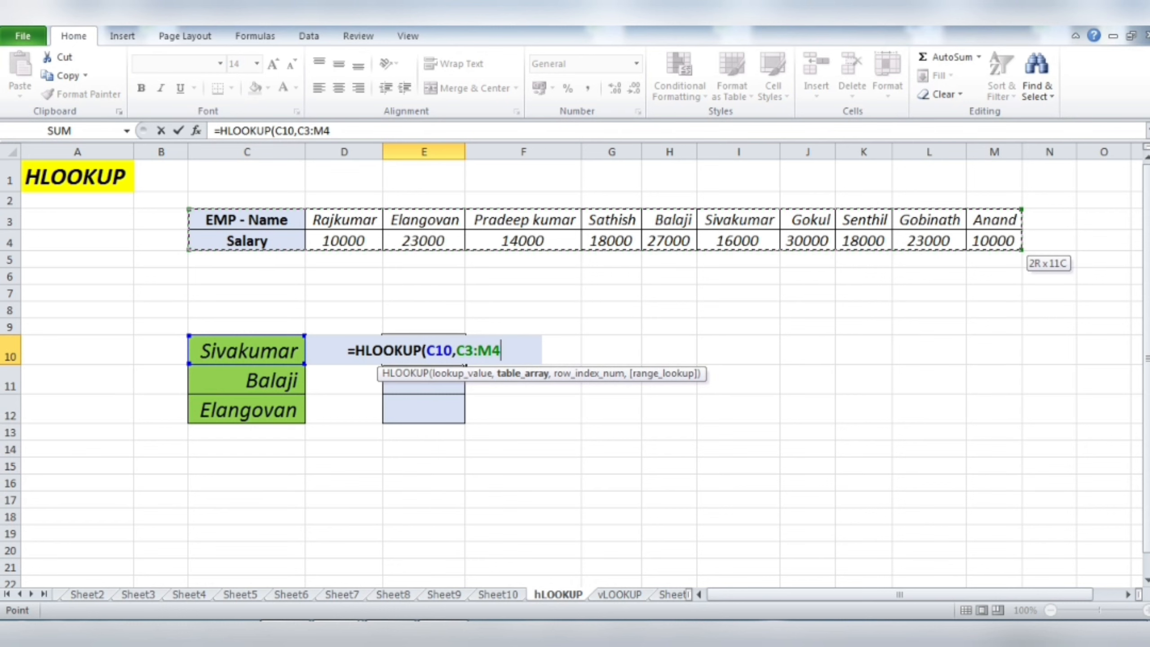
type(",")
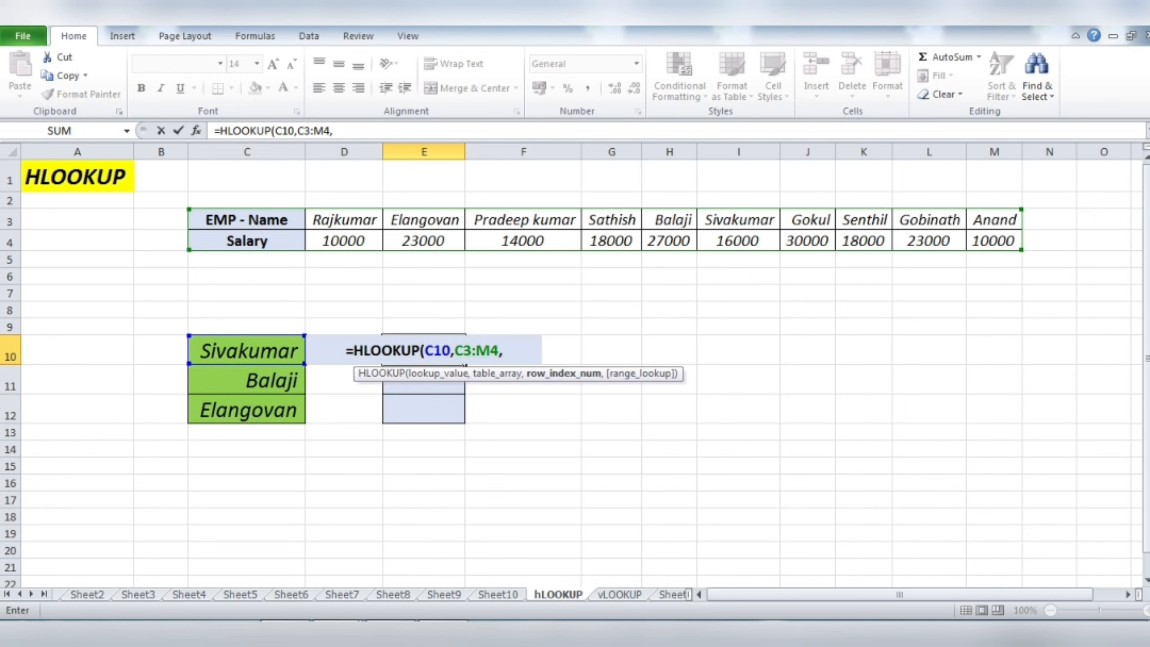
type("2,")
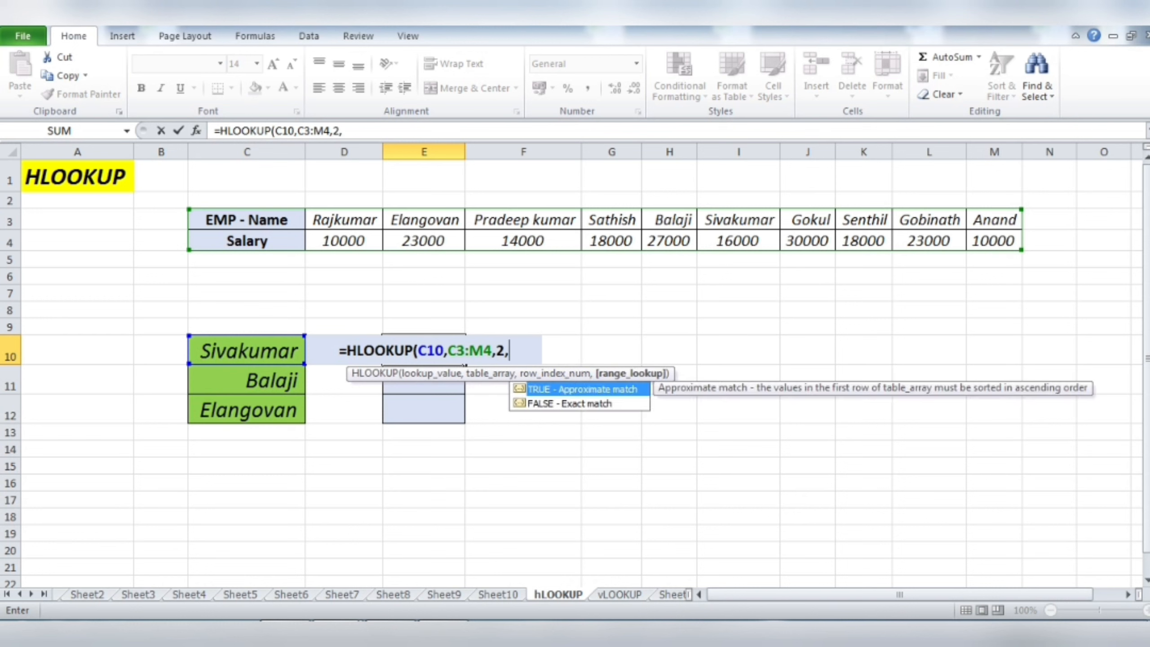
key("F2")
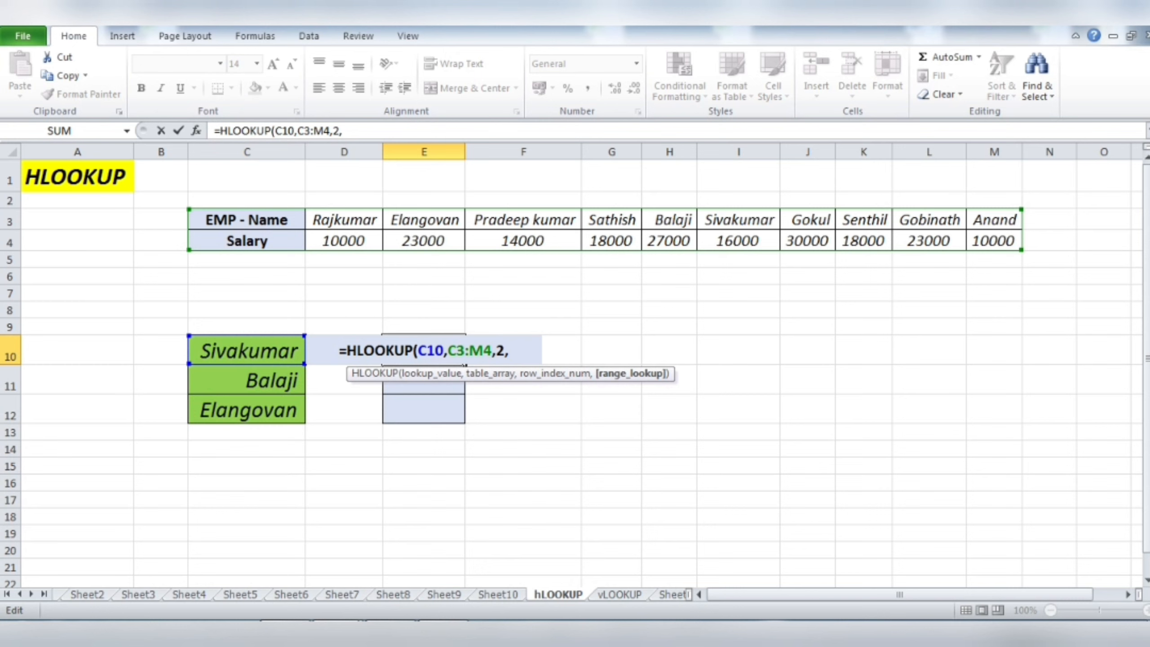
type("0)")
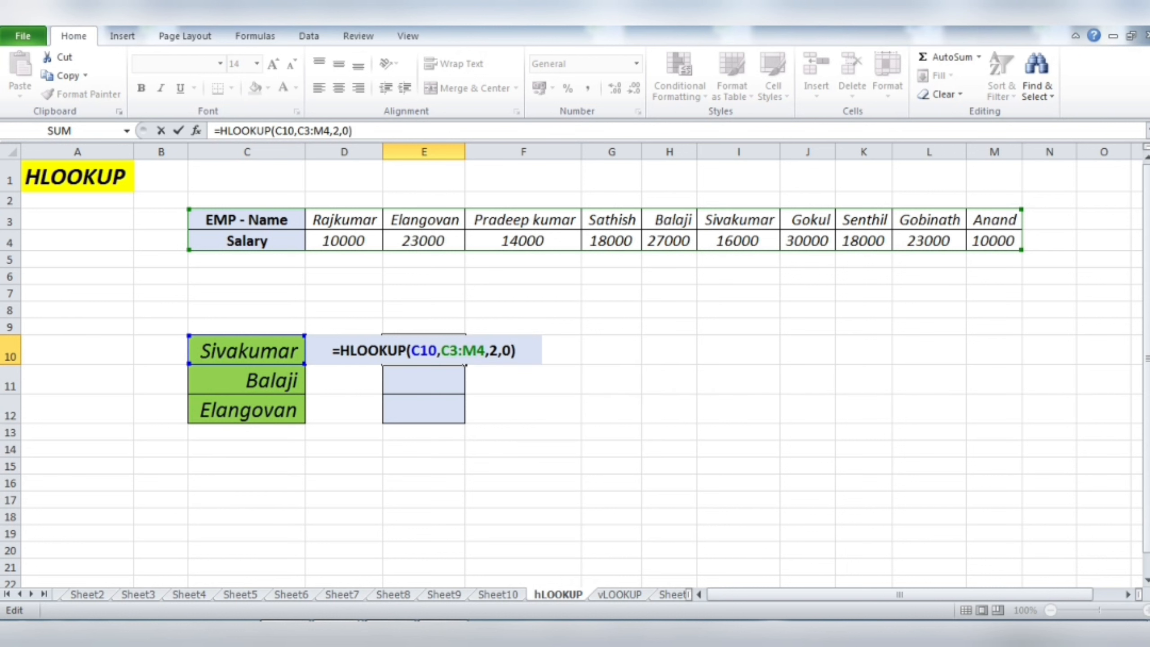
key("Return")
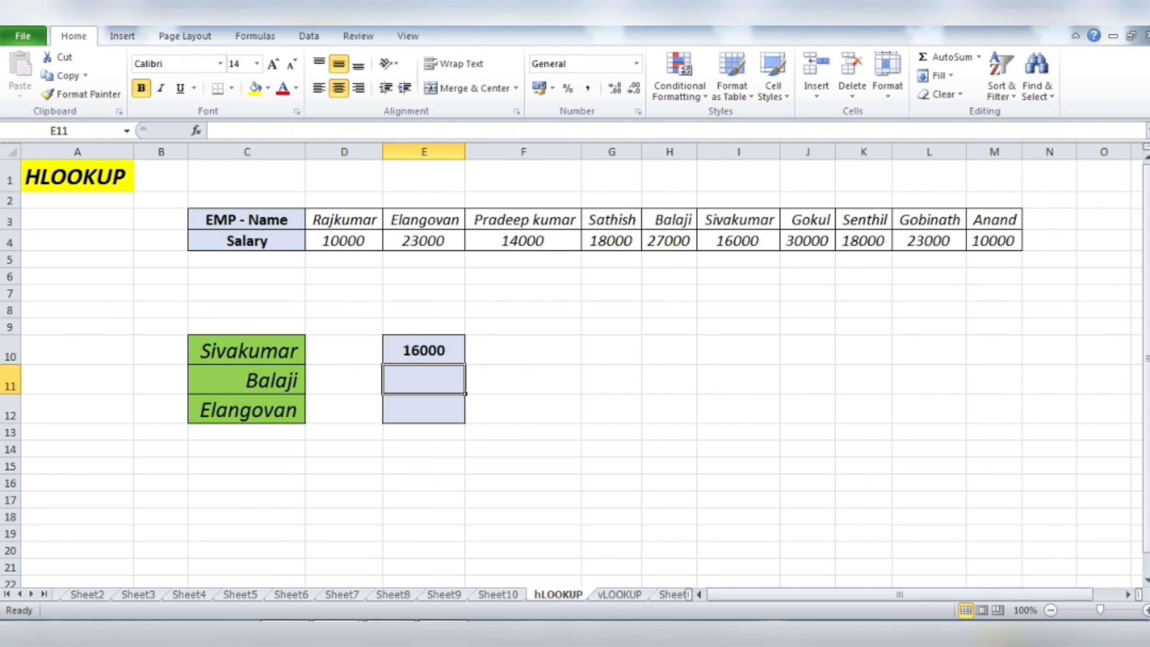
Check the lookup result in E10 against the same employee's name and salary in cells I3 and I4.
left_click(247, 350)
left_click(423, 350)
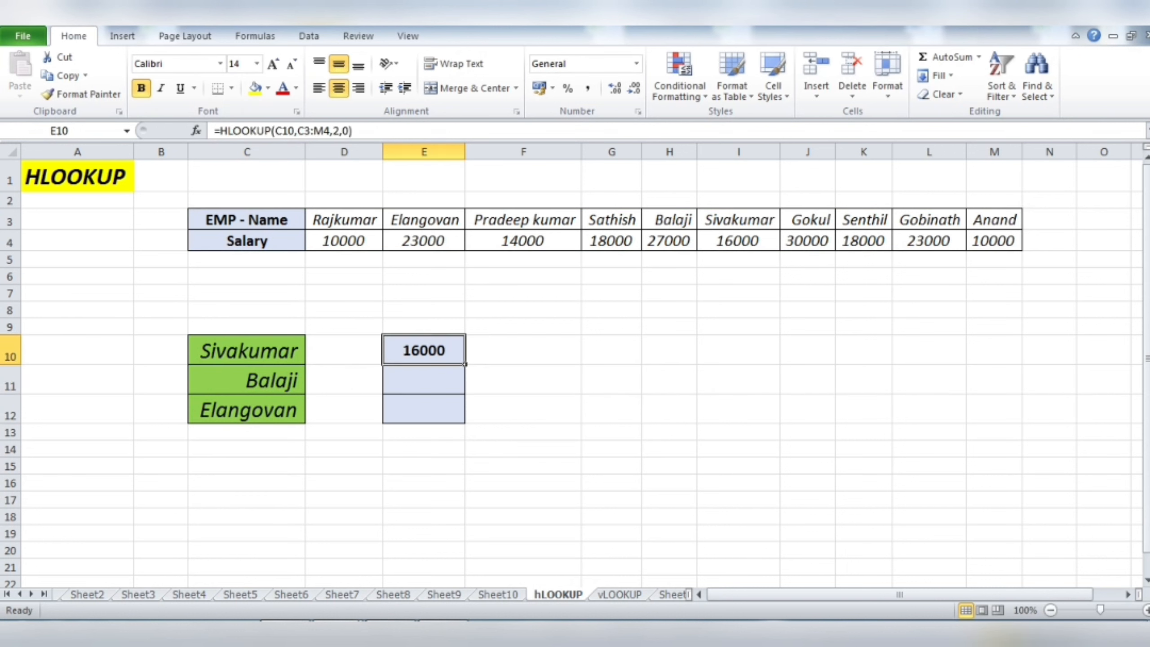
left_click(738, 220)
left_click(738, 241)
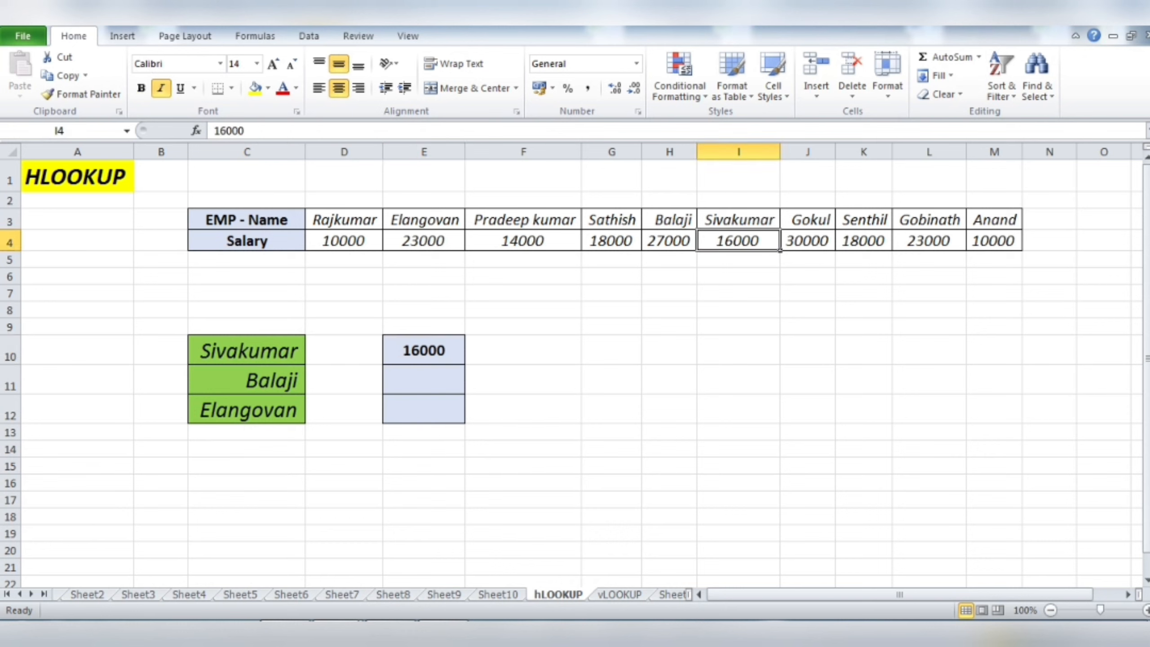
Try to fill the HLOOKUP formula from E10 down into E11 and inspect its cell references.
left_click(247, 379)
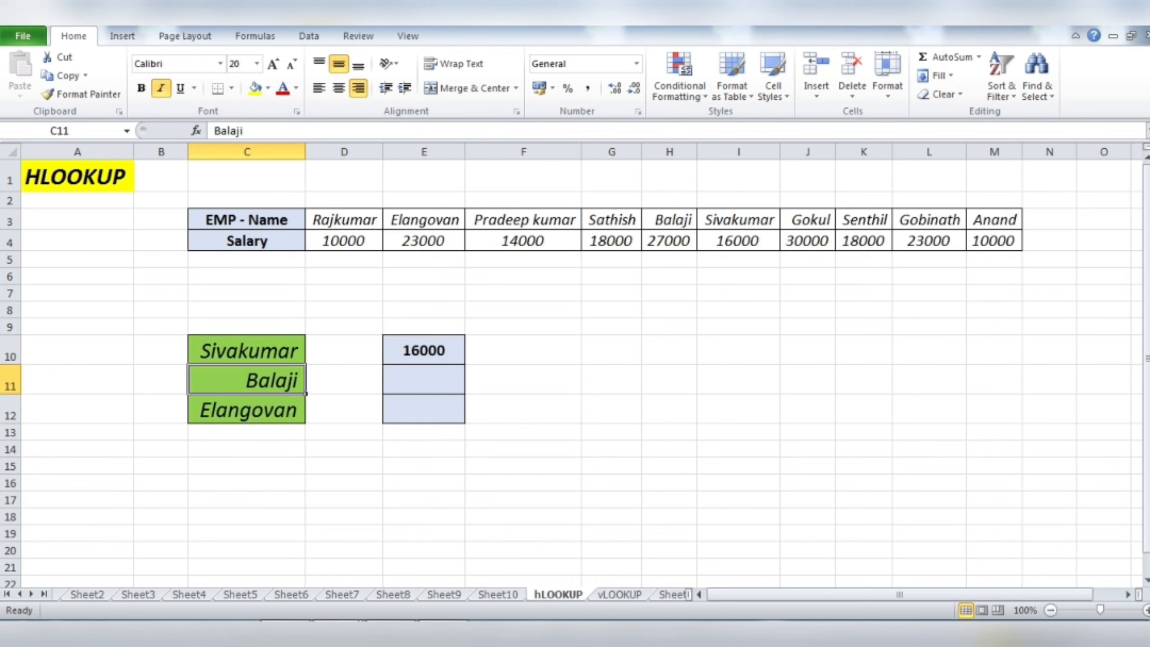
left_click(423, 379)
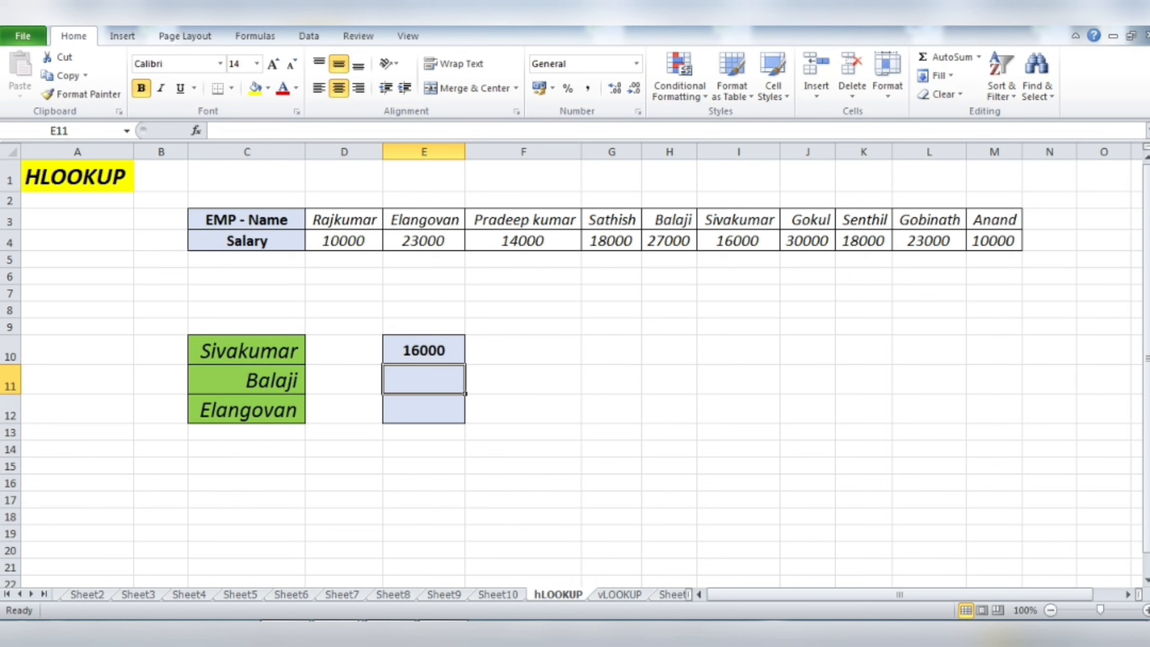
key("ctrl+d")
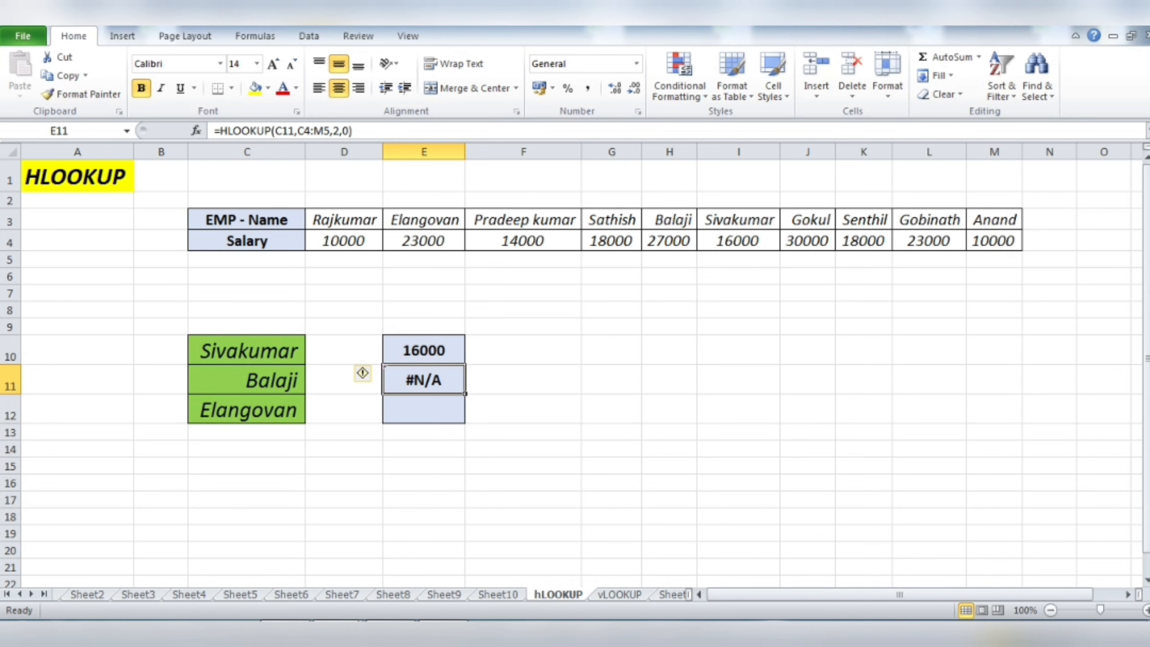
key("F2")
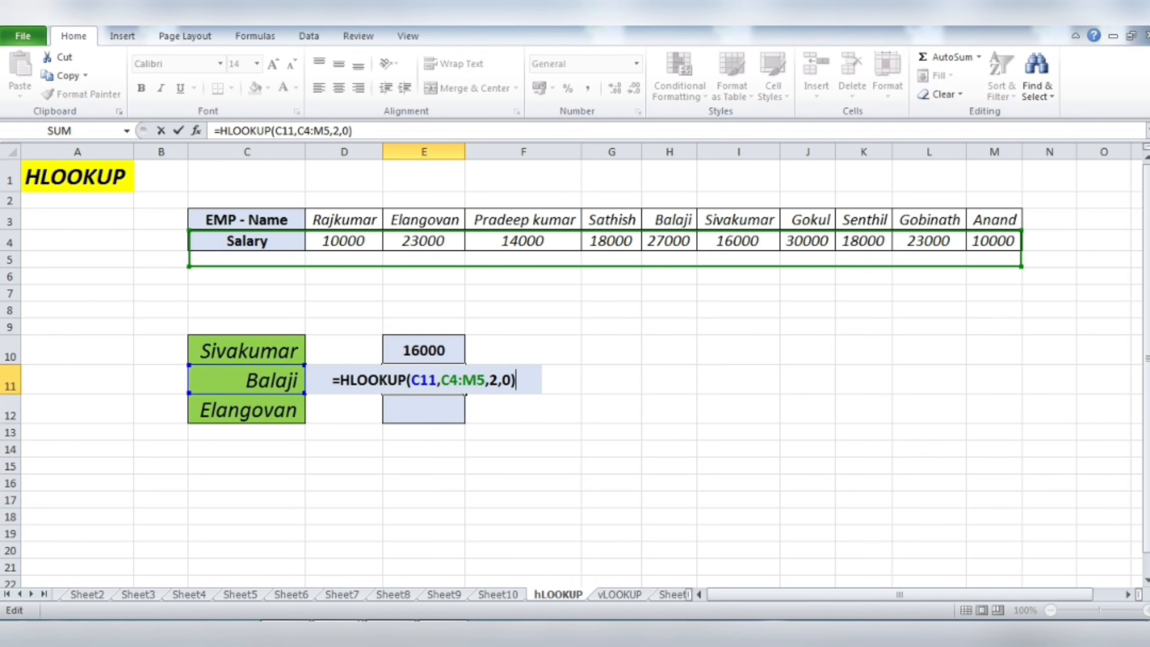
key("Return")
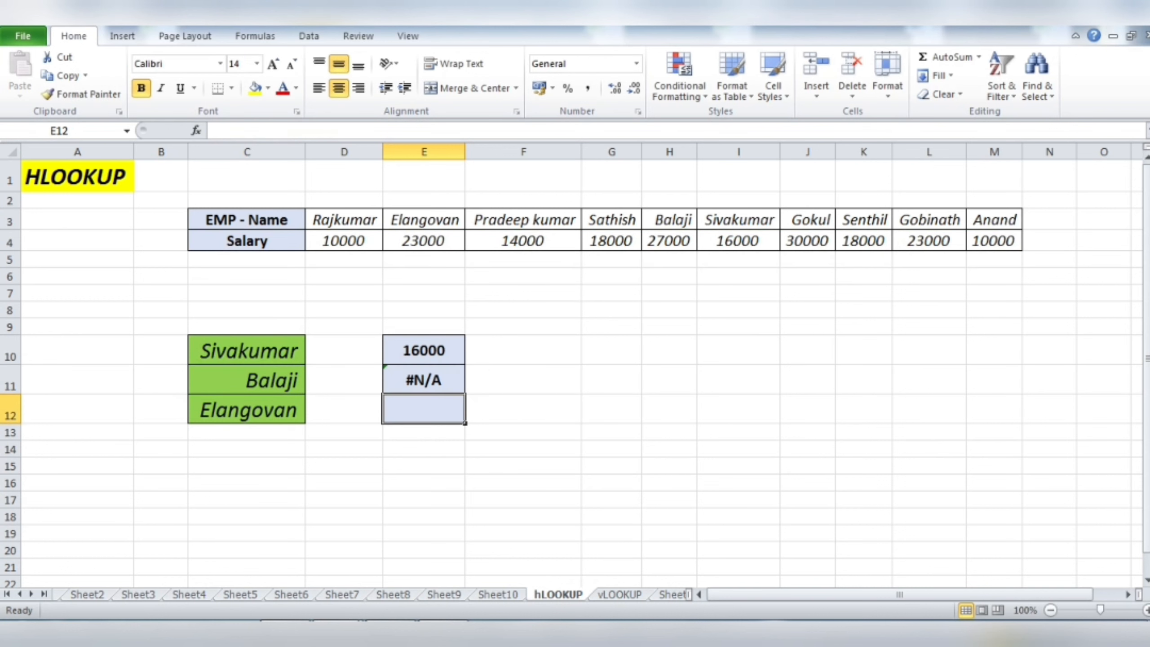
Clear the formula in E11 and start a new HLOOKUP there with C11 as the lookup value.
left_click(423, 380)
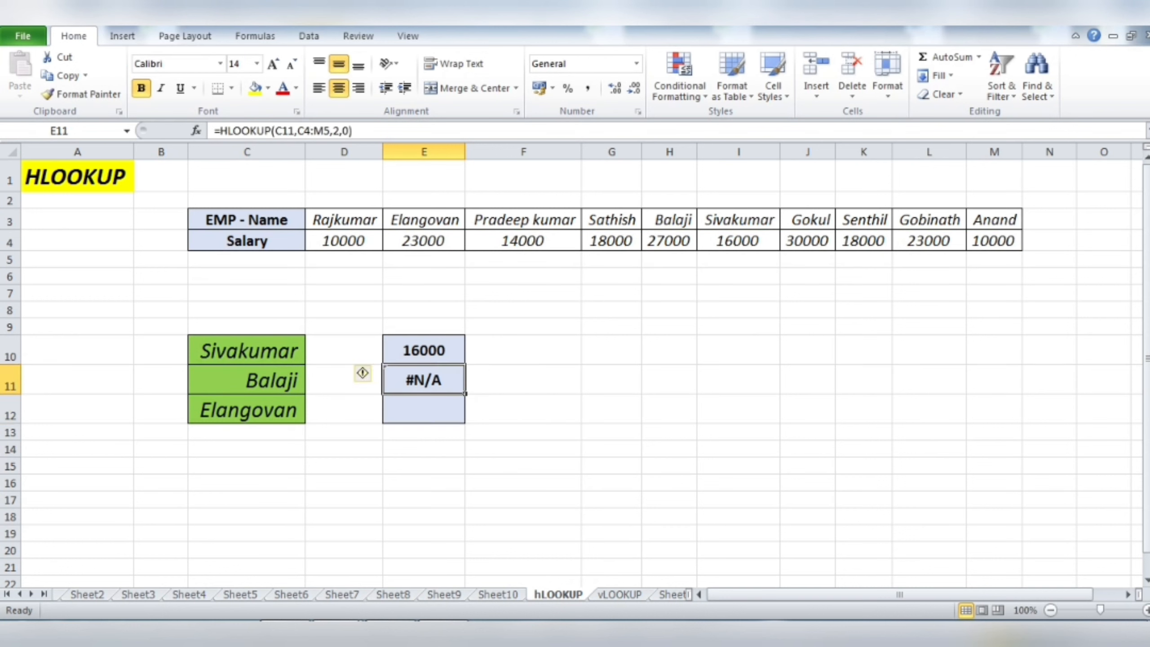
key("Delete")
type("==vl")
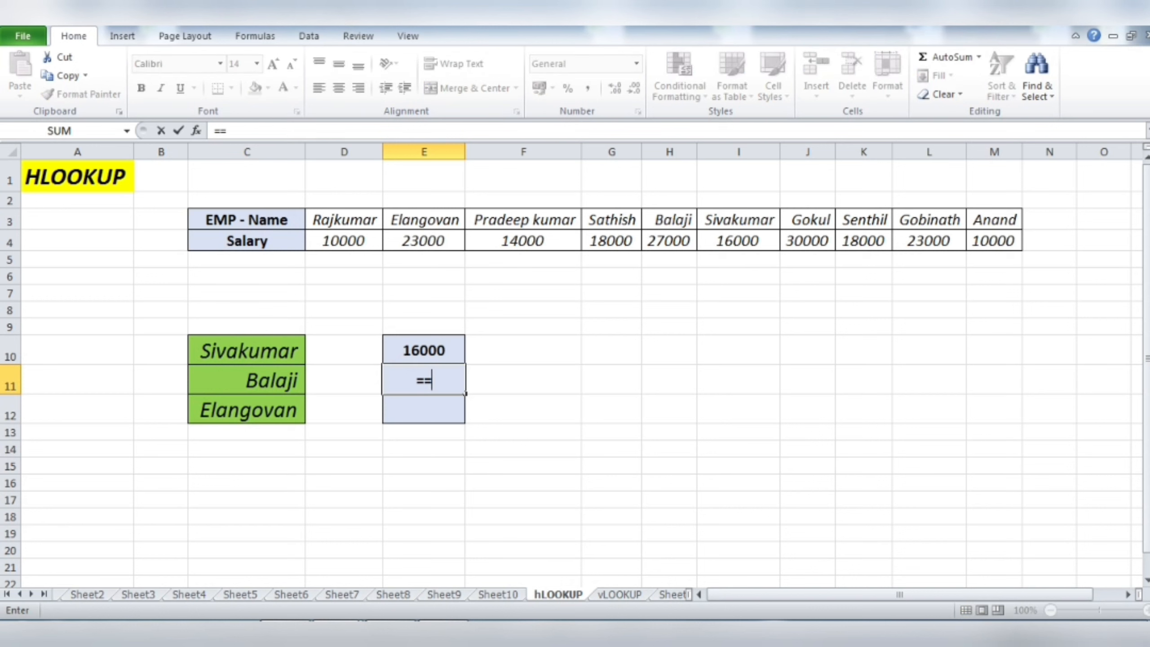
key("BackSpace")
key("BackSpace")
key("BackSpace")
type("hlo")
key("Tab")
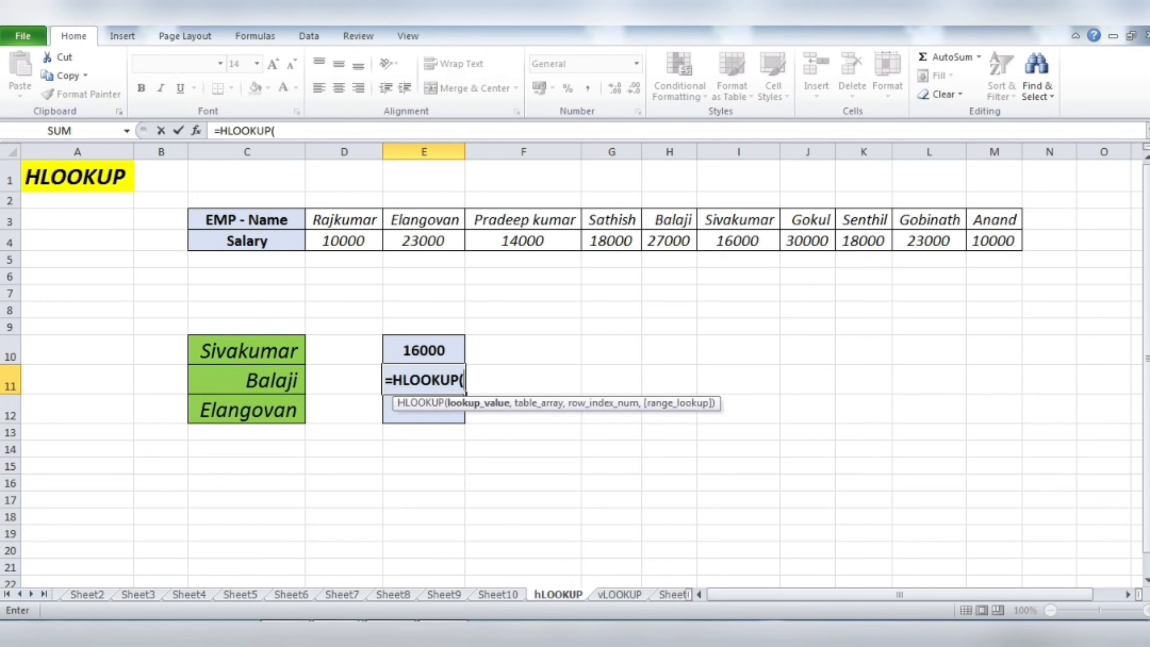
left_click(247, 380)
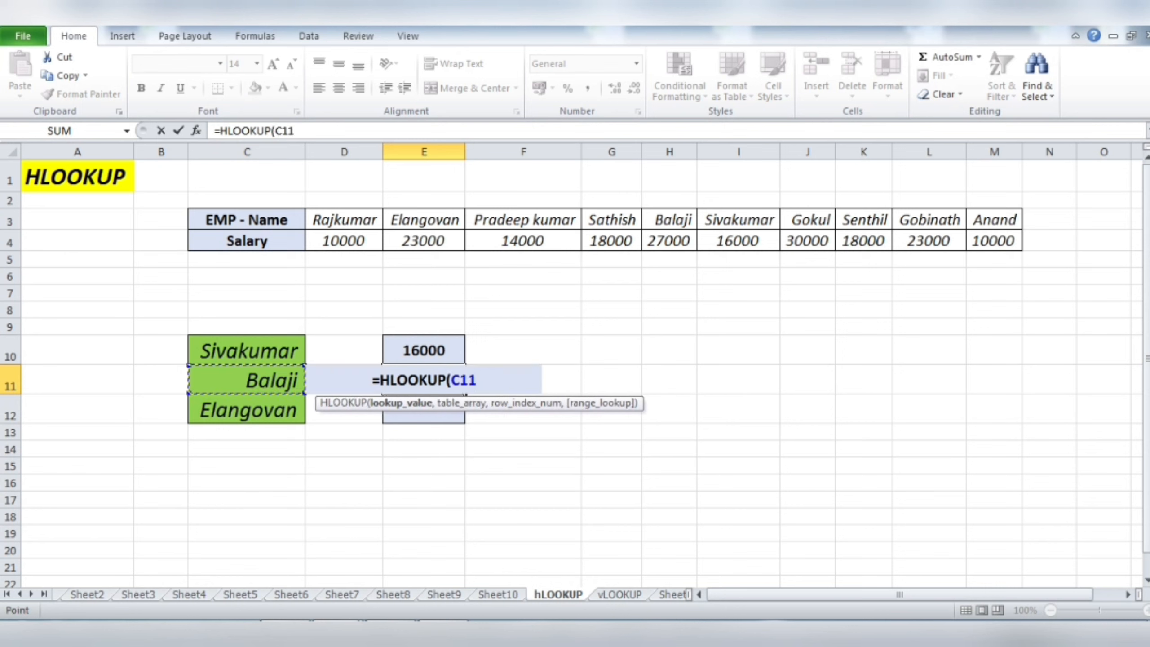
Complete the E11 formula with absolute range $C$3:$M$4, row index 2 and range lookup 0, and check its result against H3:H4.
type(",")
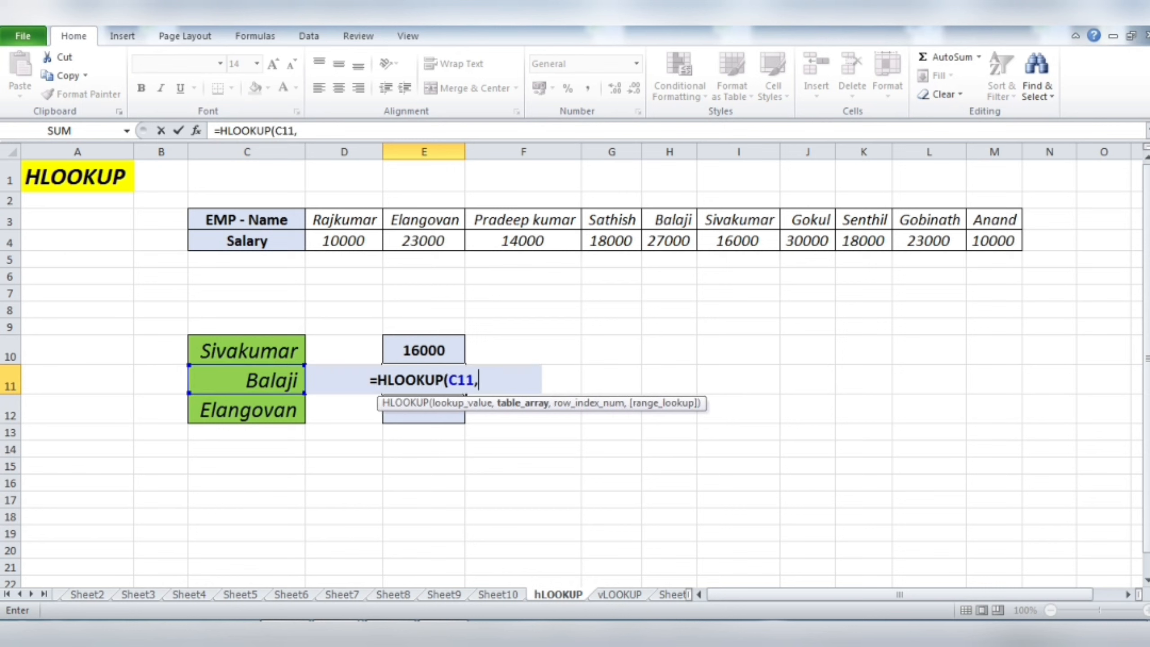
left_click(247, 220)
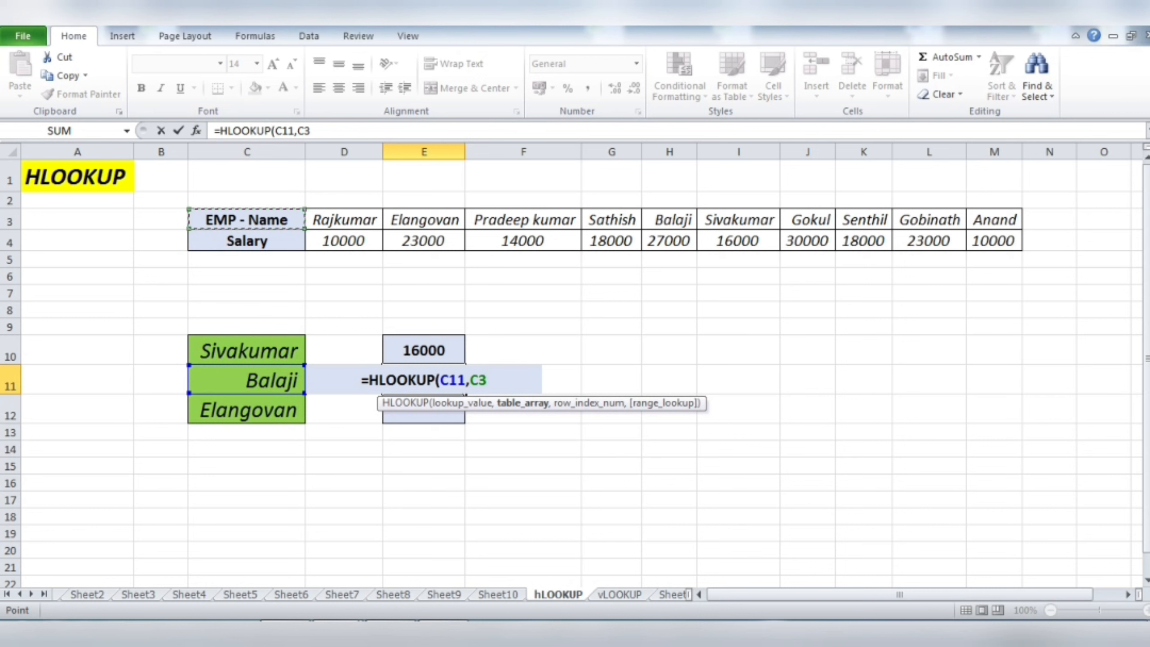
left_click_drag(246, 220, 1018, 248)
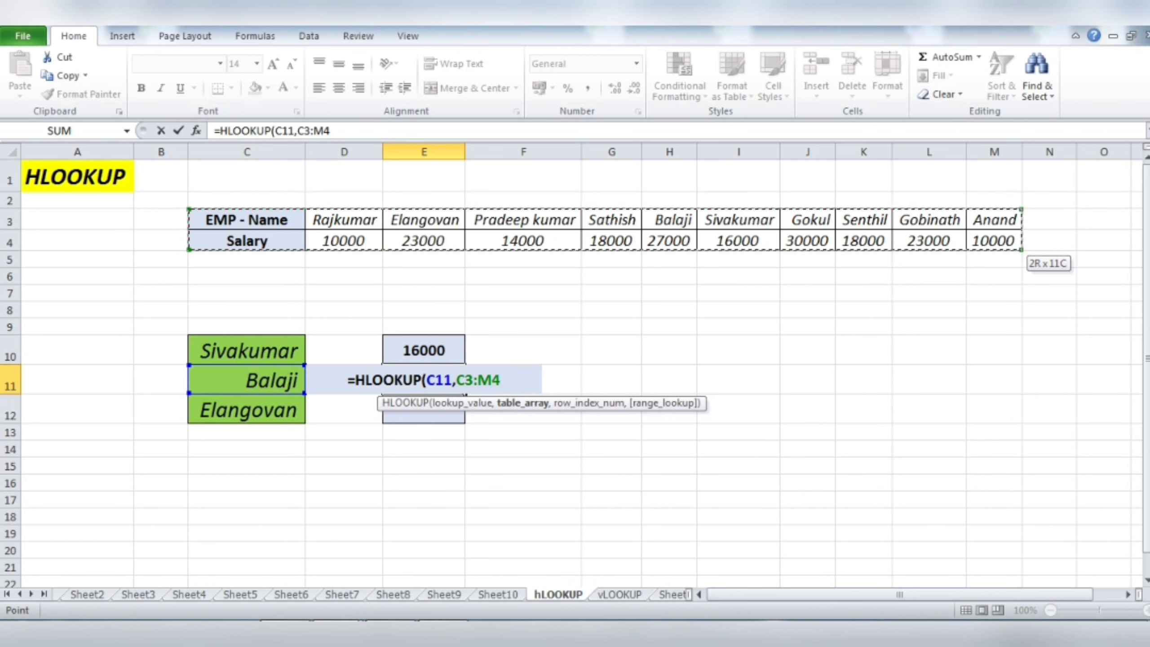
key("F4")
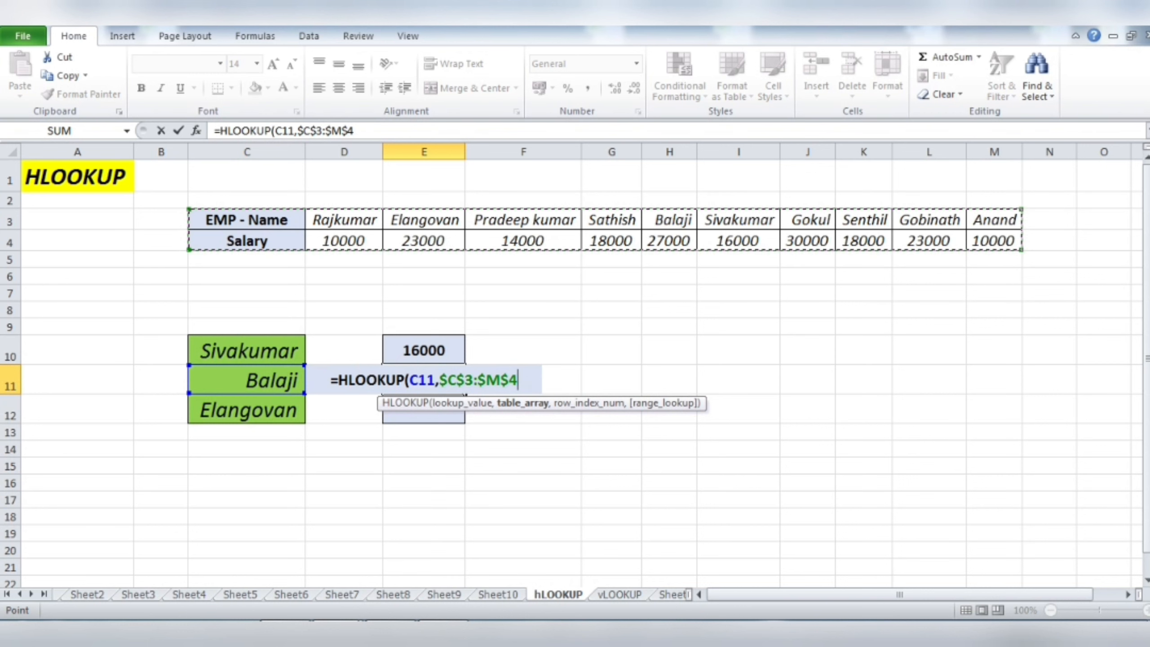
type(",2")
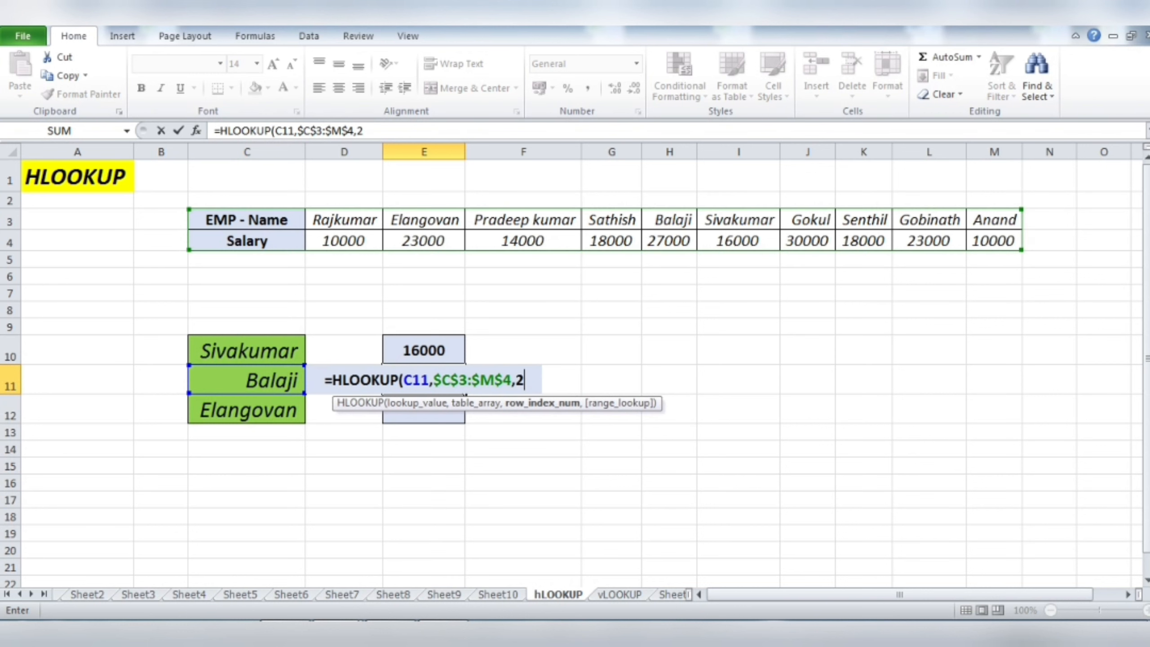
type(",0")
key("Return")
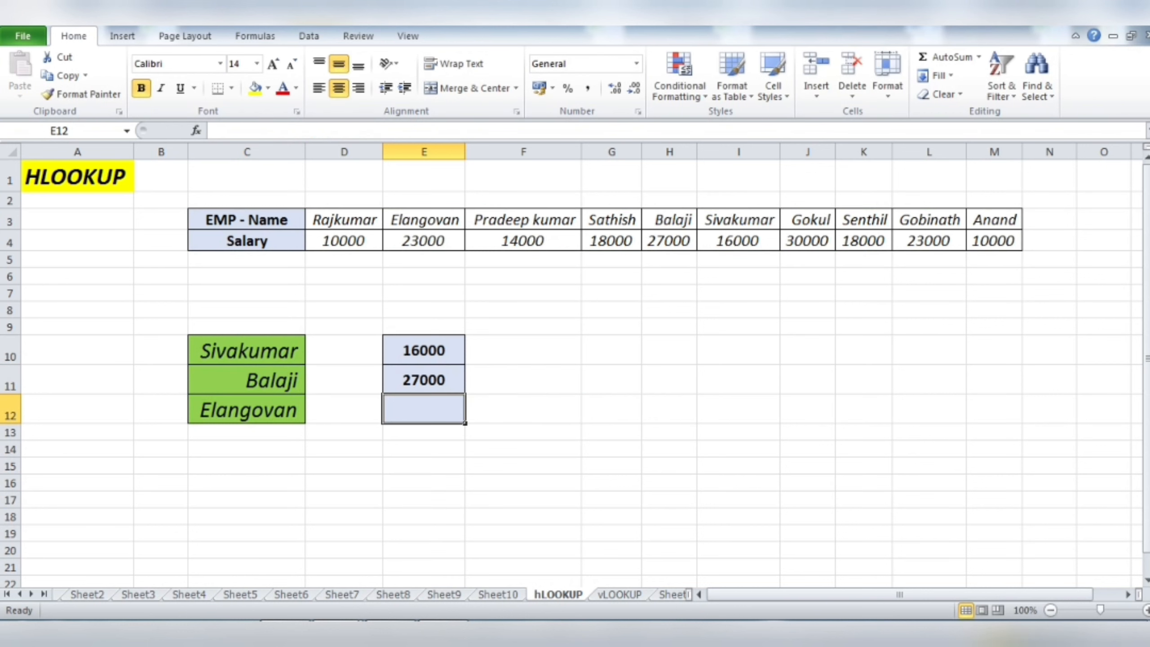
left_click(424, 379)
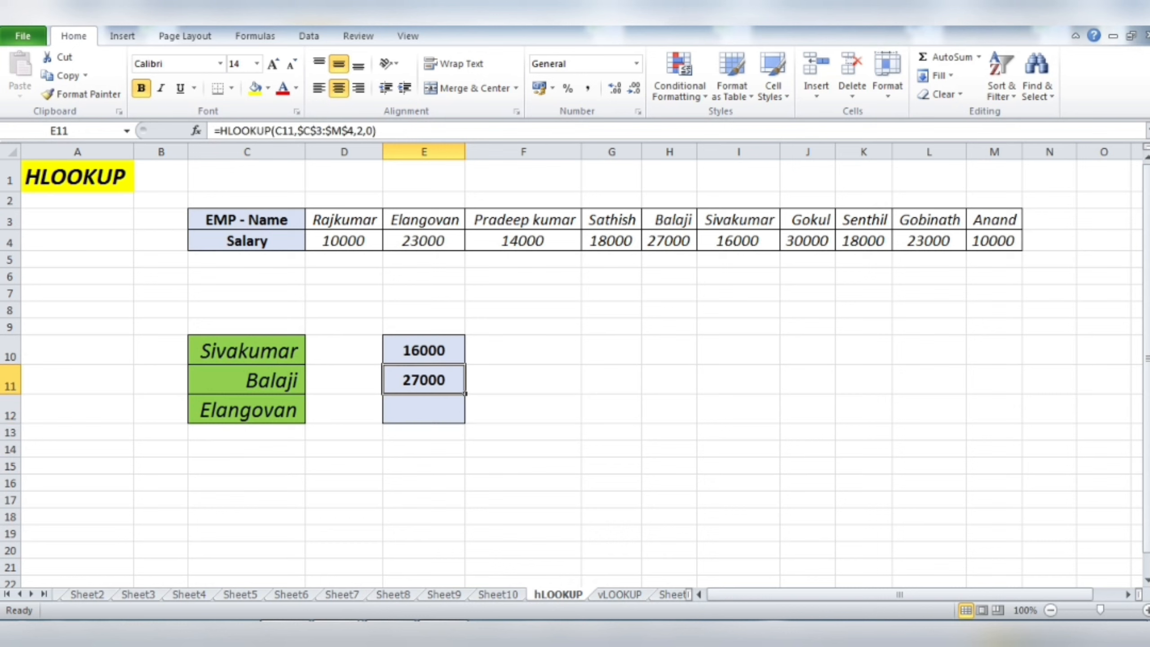
left_click_drag(669, 221, 669, 241)
Fill the HLOOKUP formula from E11 down into E12 and check its result against E3:E4.
left_click(423, 410)
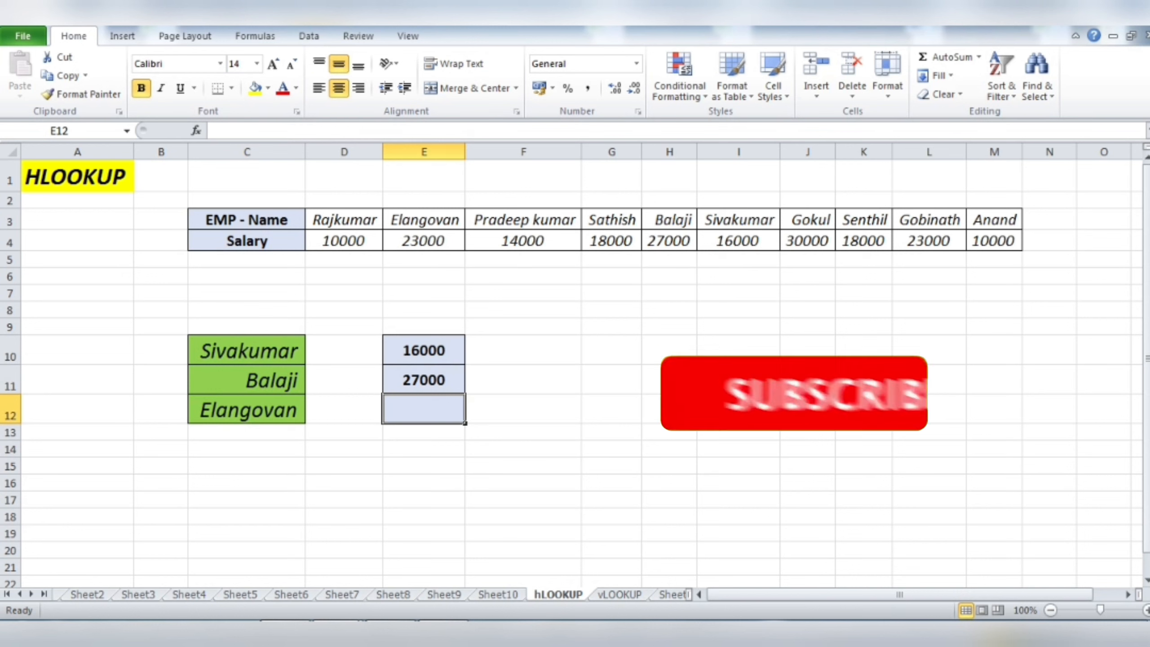
key("ctrl+d")
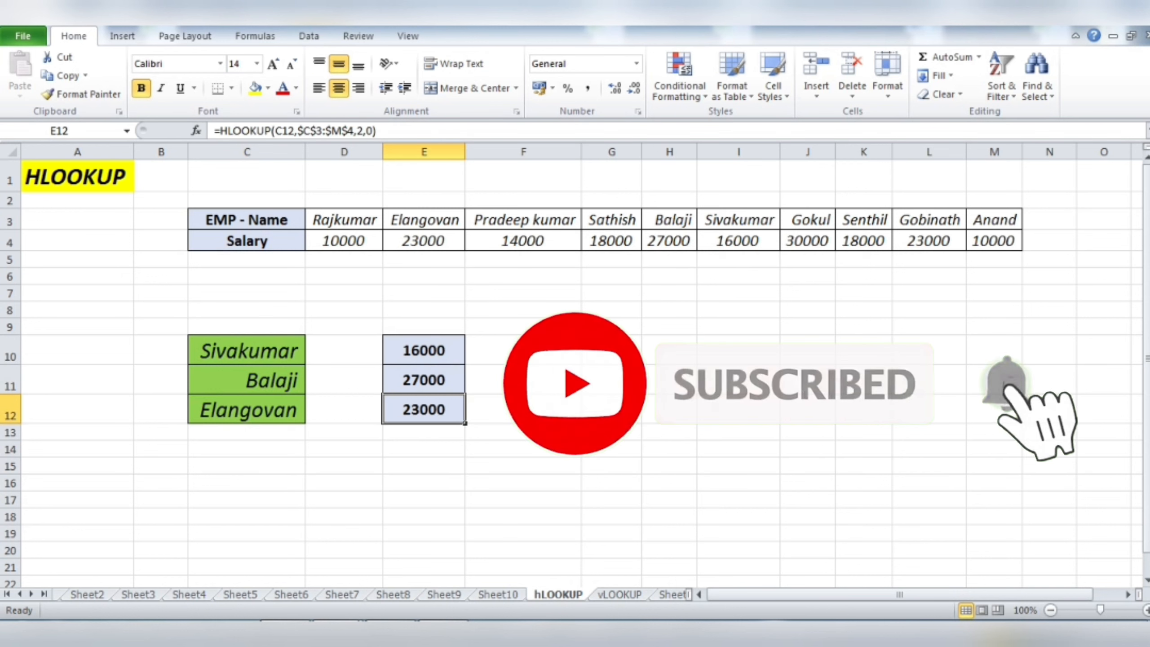
left_click_drag(424, 220, 424, 241)
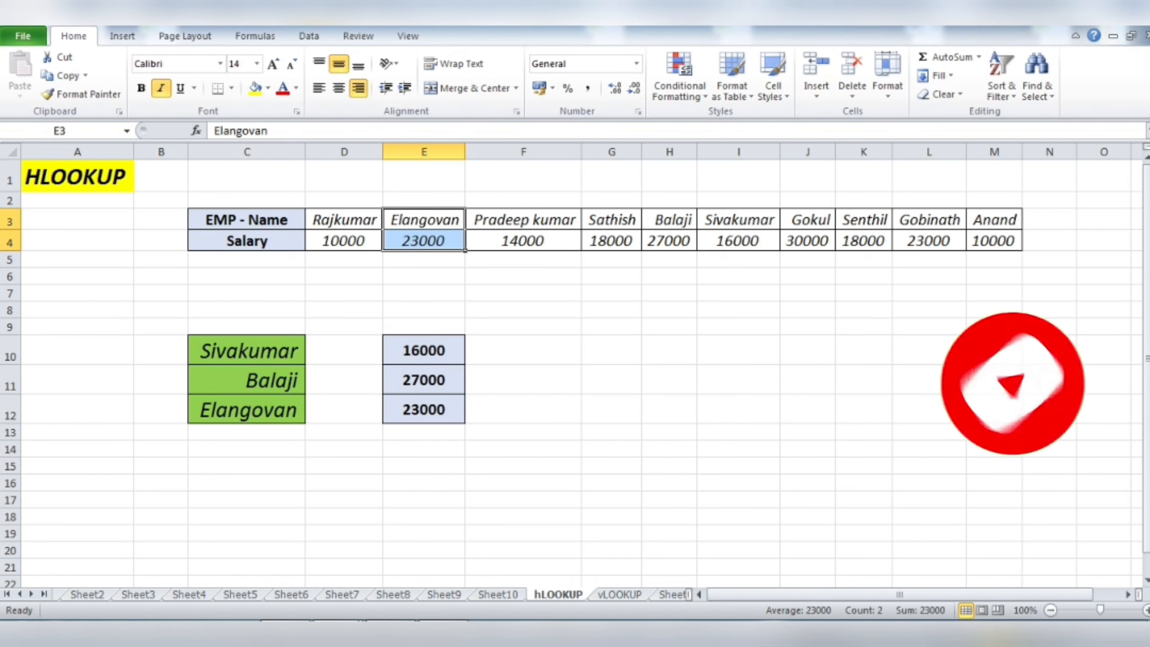